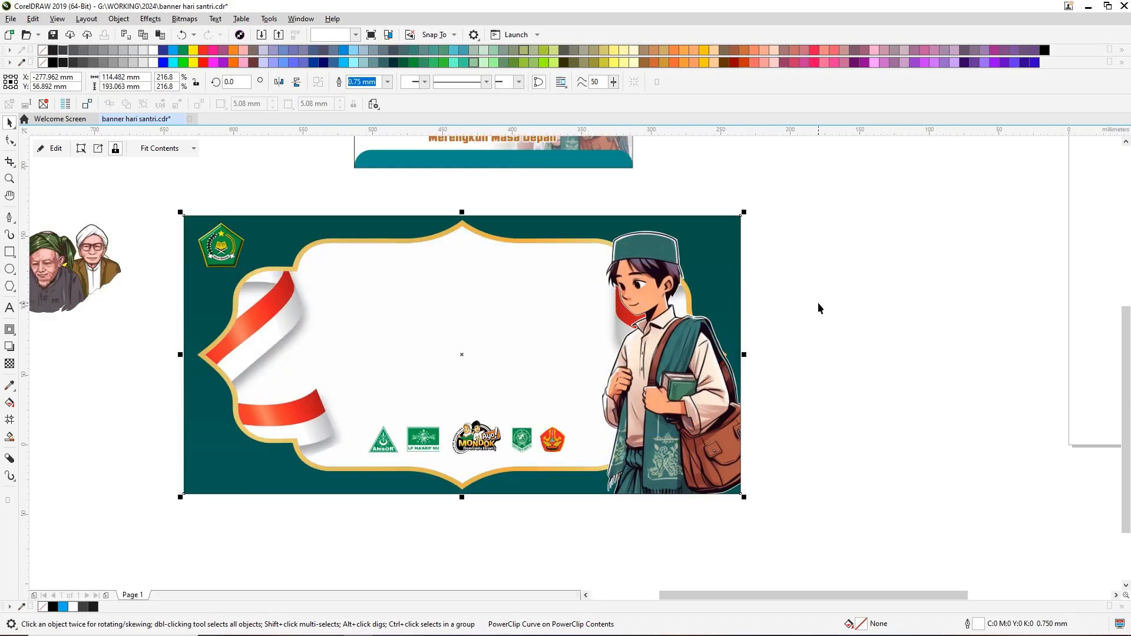
# Step: Place the illustration of the three turbaned men inside the banner frame's upper centre
pyautogui.click(818, 302)
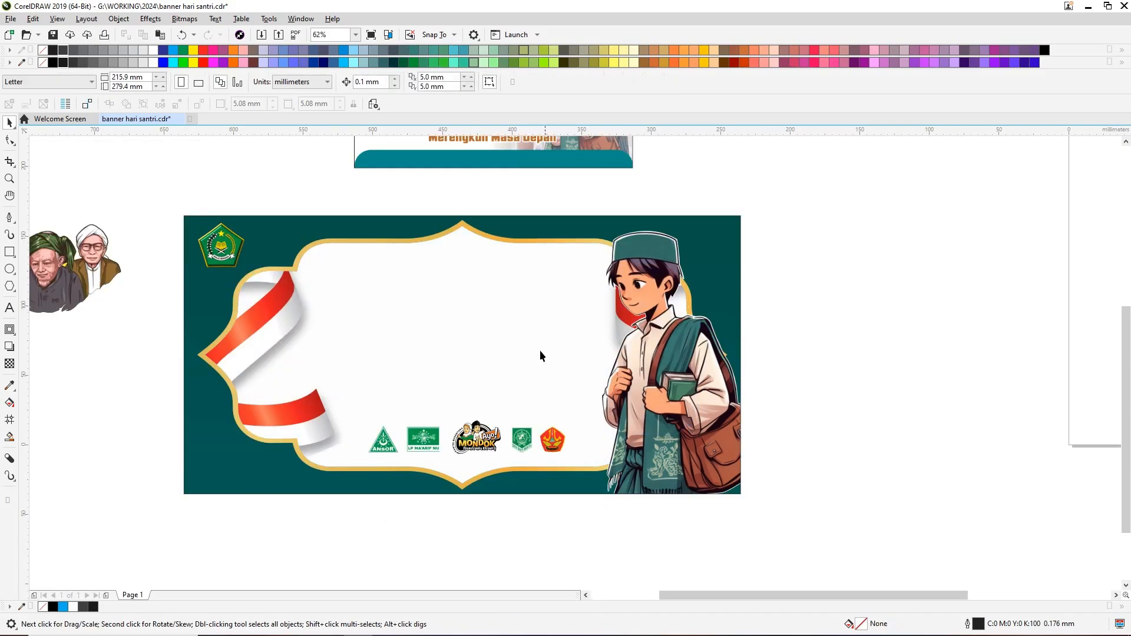
pyautogui.scroll(-2, 540, 353)
pyautogui.moveTo(293, 312); pyautogui.dragTo(502, 322)
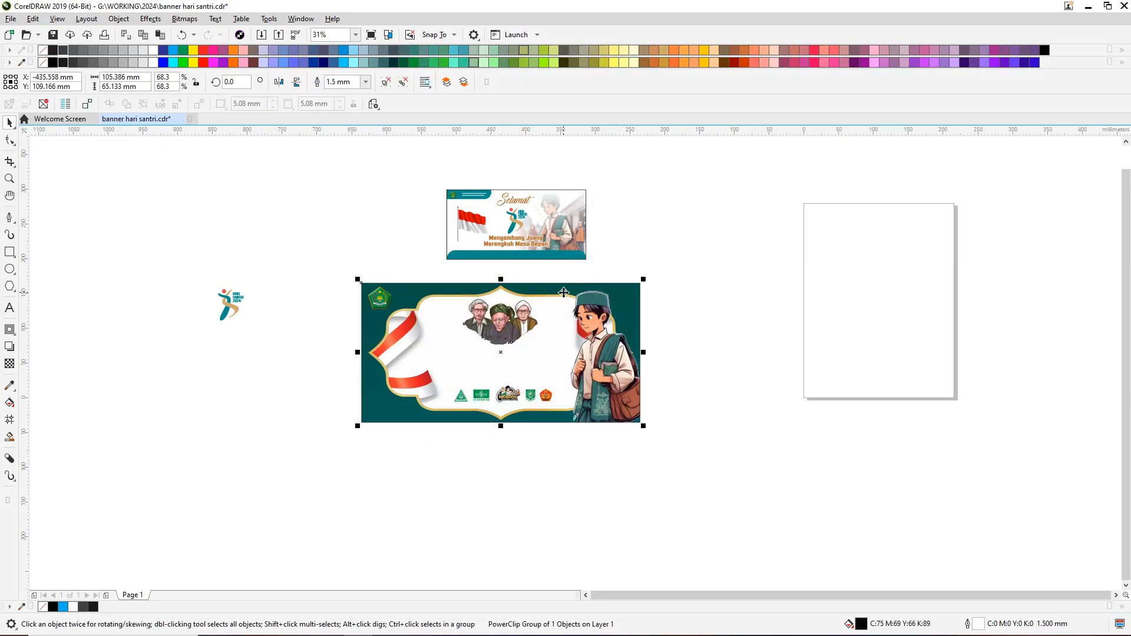
pyautogui.press('Escape')
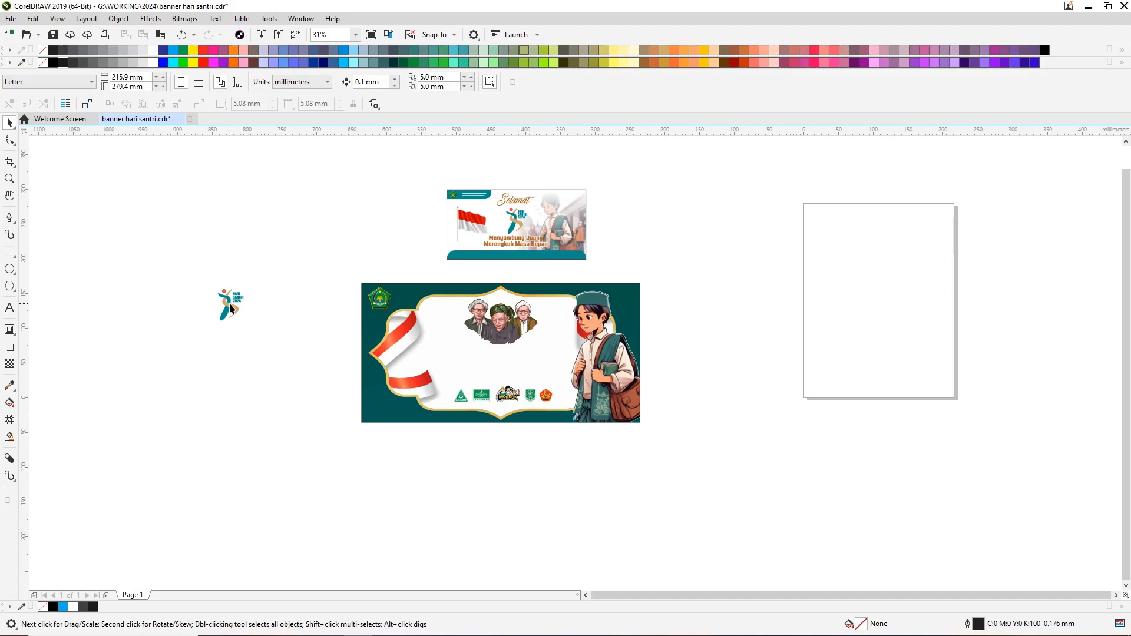
# Step: Place the Hari Santri 2024 logo in the banner's lower-left corner and make a copy of it beside the banner
pyautogui.moveTo(230, 308); pyautogui.dragTo(379, 386)
pyautogui.scroll(4, 377, 400)
pyautogui.moveTo(377, 340); pyautogui.dragTo(192, 379)
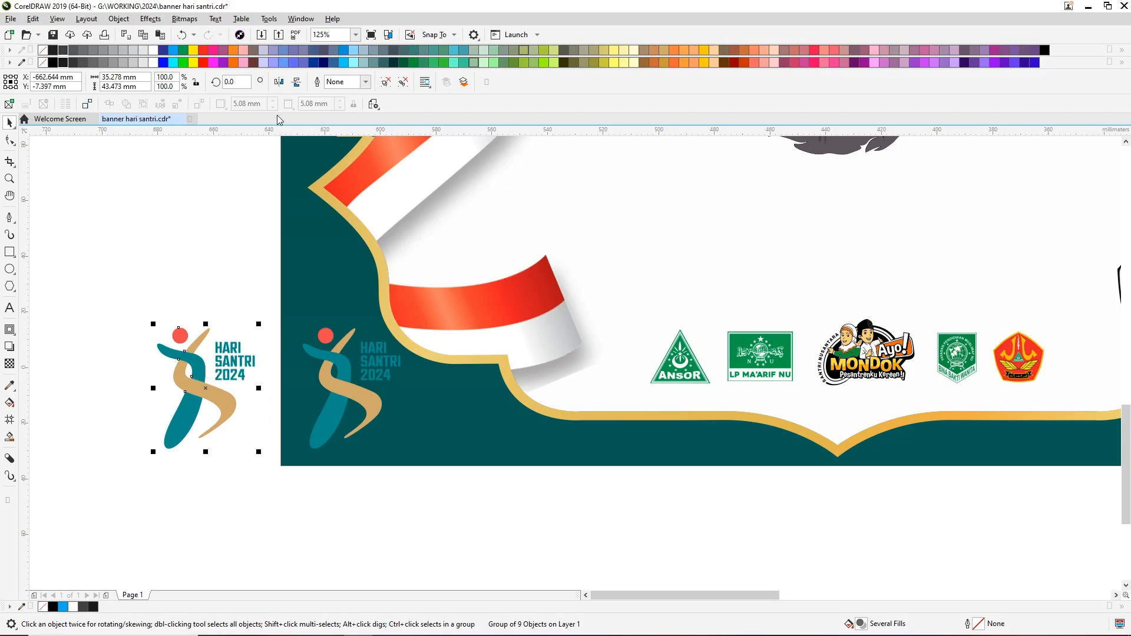
# Step: Give the logo copy beside the banner a white fill and a white 1.0 mm outline
pyautogui.click(153, 50)
pyautogui.press('F12')
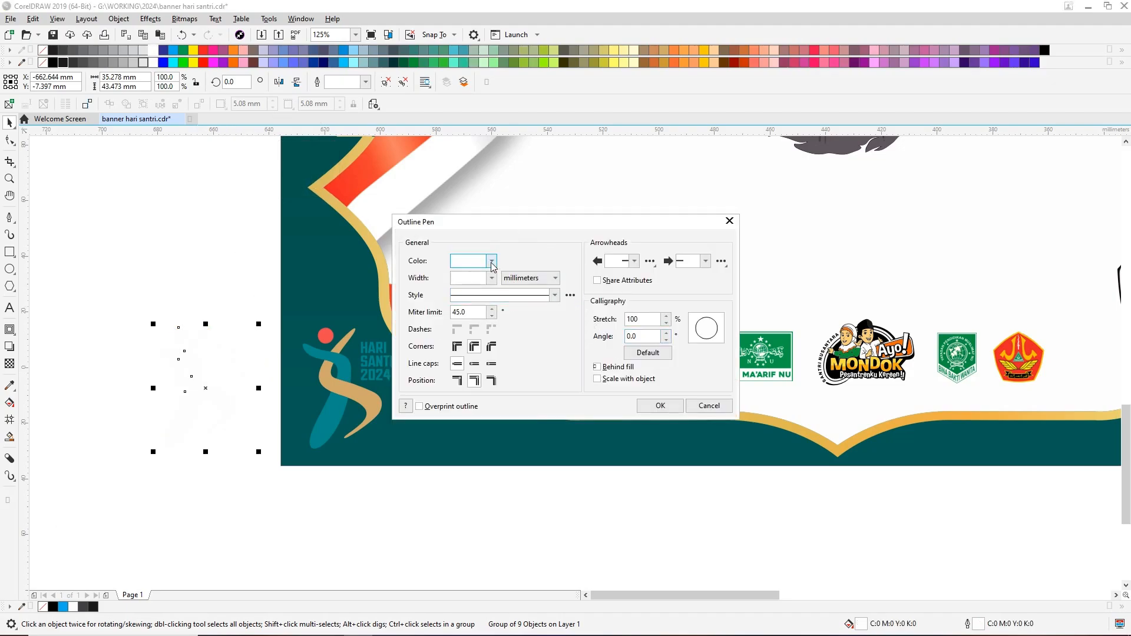
pyautogui.click(492, 278)
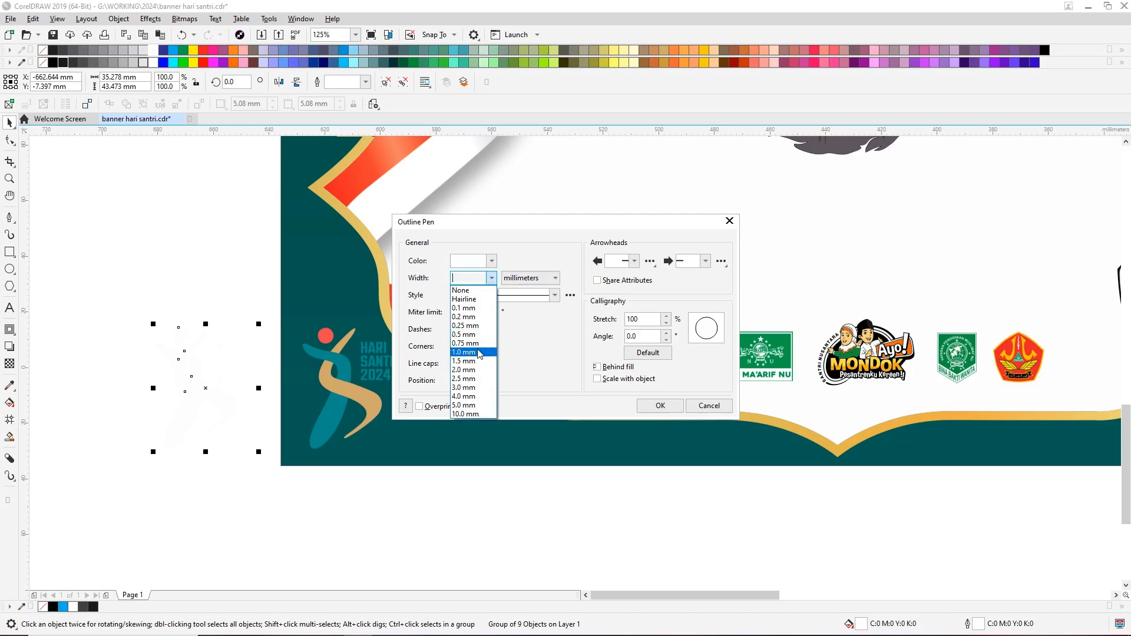
pyautogui.click(465, 352)
pyautogui.click(660, 405)
# Step: Align the white logo copy with the coloured Hari Santri logo and send it behind as a white border
pyautogui.moveTo(202, 370); pyautogui.dragTo(355, 374)
pyautogui.hotkey('ctrl', 'pagedown')
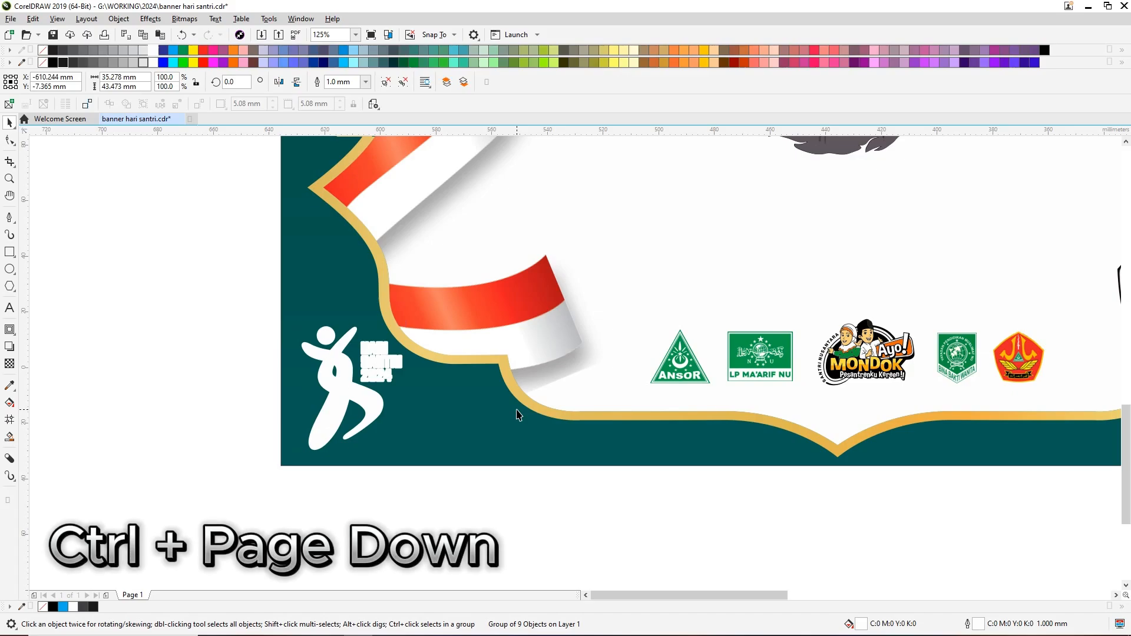
pyautogui.click(227, 347)
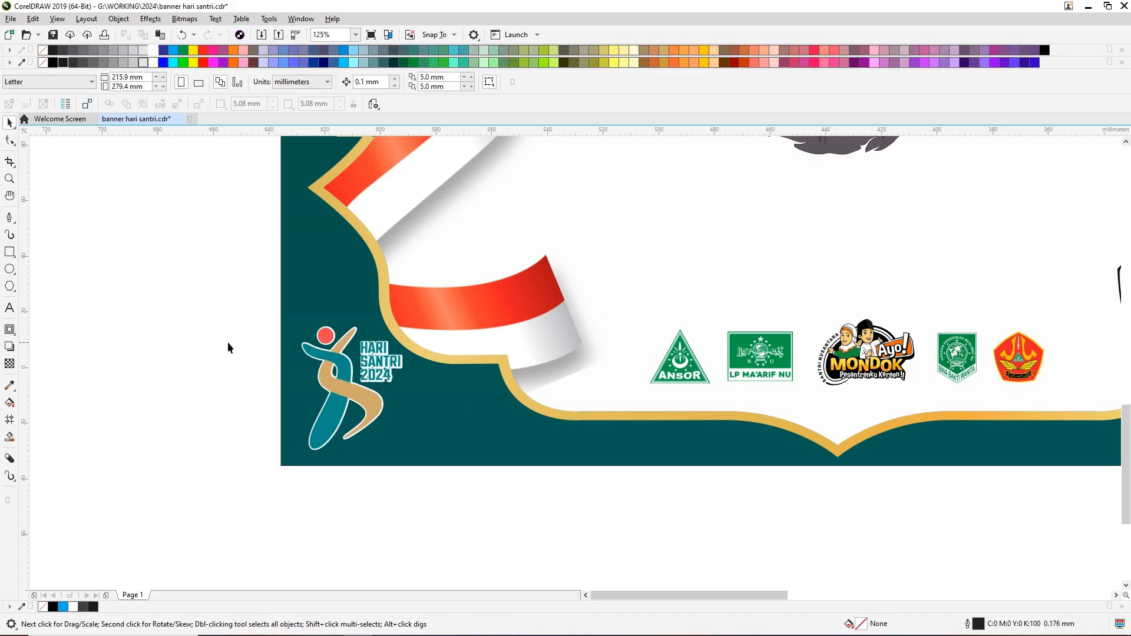
pyautogui.scroll(-2, 227, 342)
pyautogui.scroll(1, 238, 277)
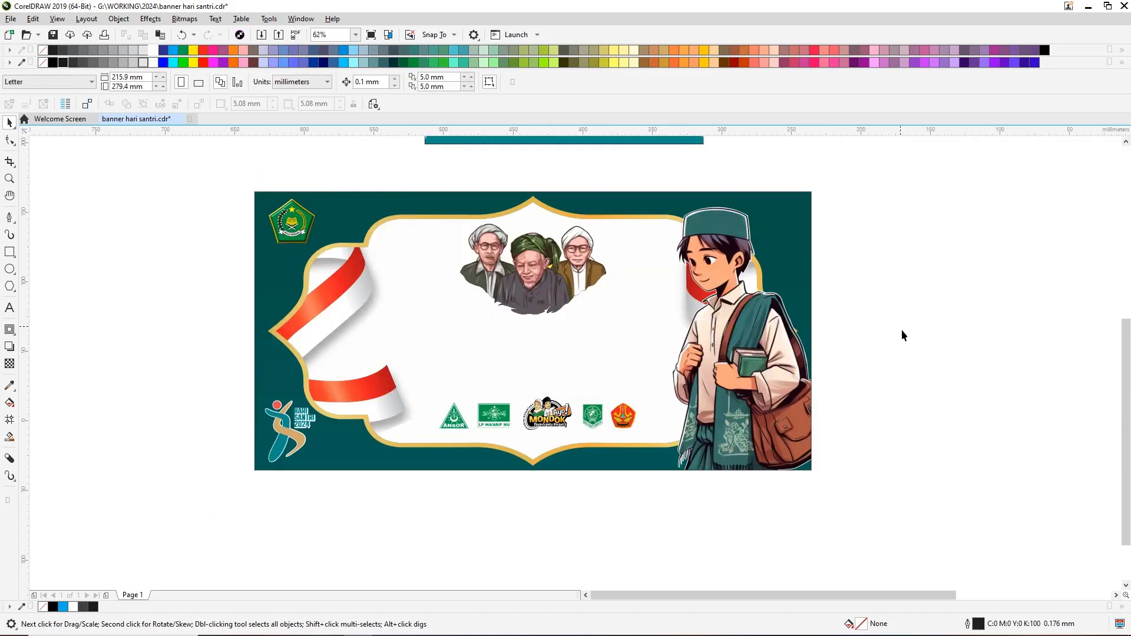
# Step: Scale the three-men illustration to about 103 mm wide and raise it to overlap the frame's upper peak
pyautogui.hscroll(2, 903, 336)
pyautogui.click(467, 293)
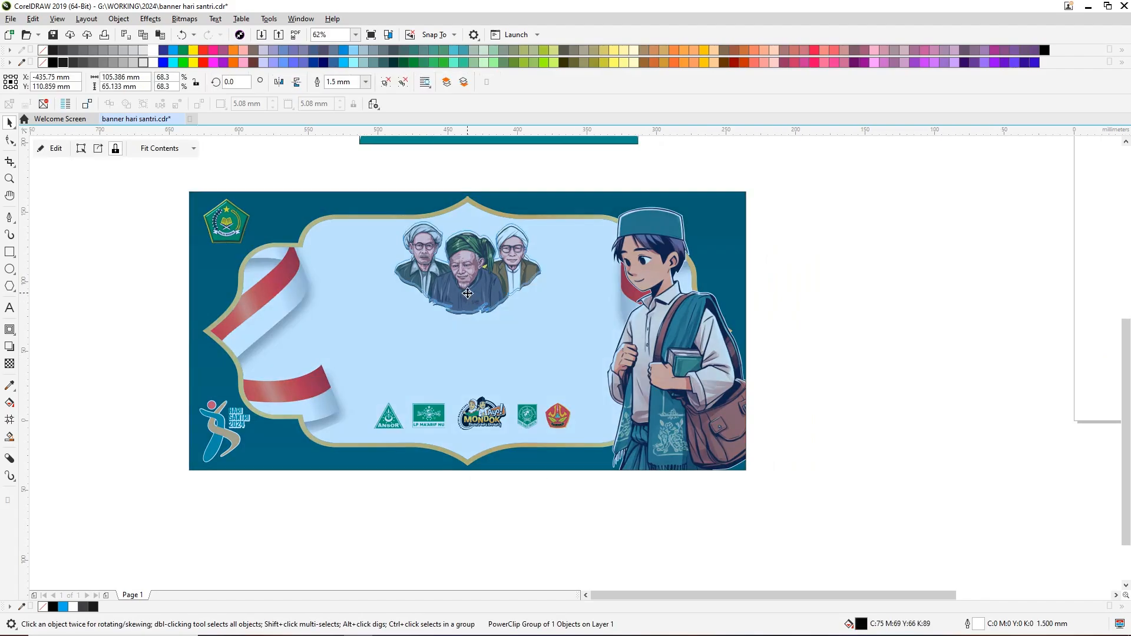
pyautogui.moveTo(543, 314); pyautogui.dragTo(537, 311)
pyautogui.moveTo(470, 281); pyautogui.dragTo(473, 259)
pyautogui.moveTo(537, 289); pyautogui.dragTo(546, 289)
pyautogui.keyDown('ctrl'); pyautogui.click(484, 265); pyautogui.keyUp('ctrl')
pyautogui.keyDown('ctrl'); pyautogui.click(821, 302); pyautogui.keyUp('ctrl')
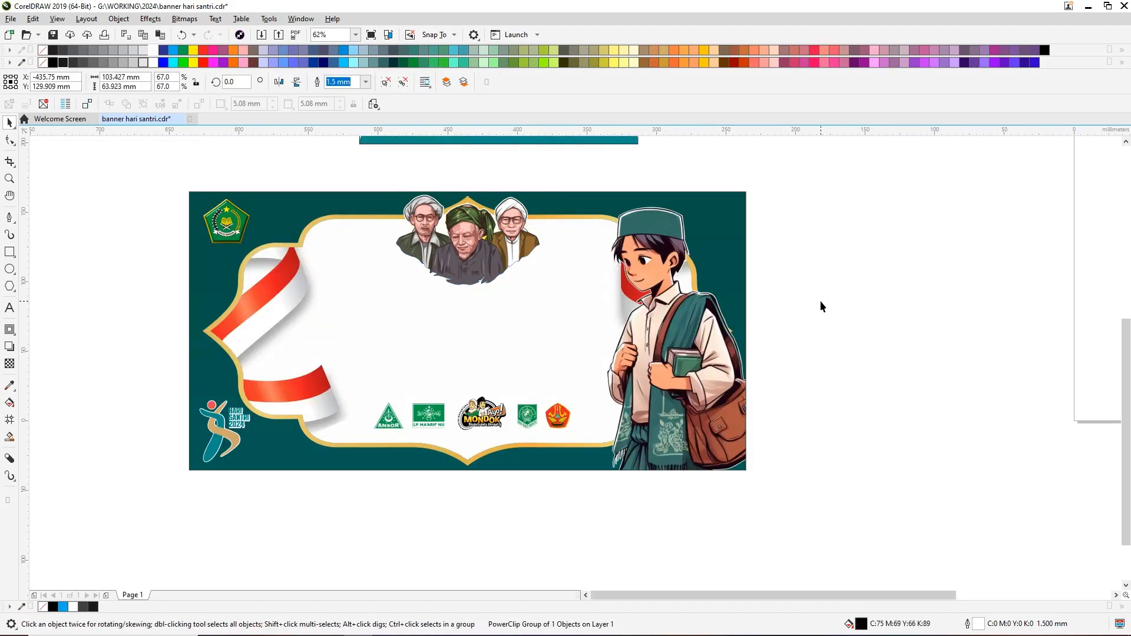
pyautogui.click(822, 306)
# Step: Add the artistic text "memperingati hari santri" beside the banner and enlarge it to about 62 pt
pyautogui.click(10, 307)
pyautogui.click(116, 318)
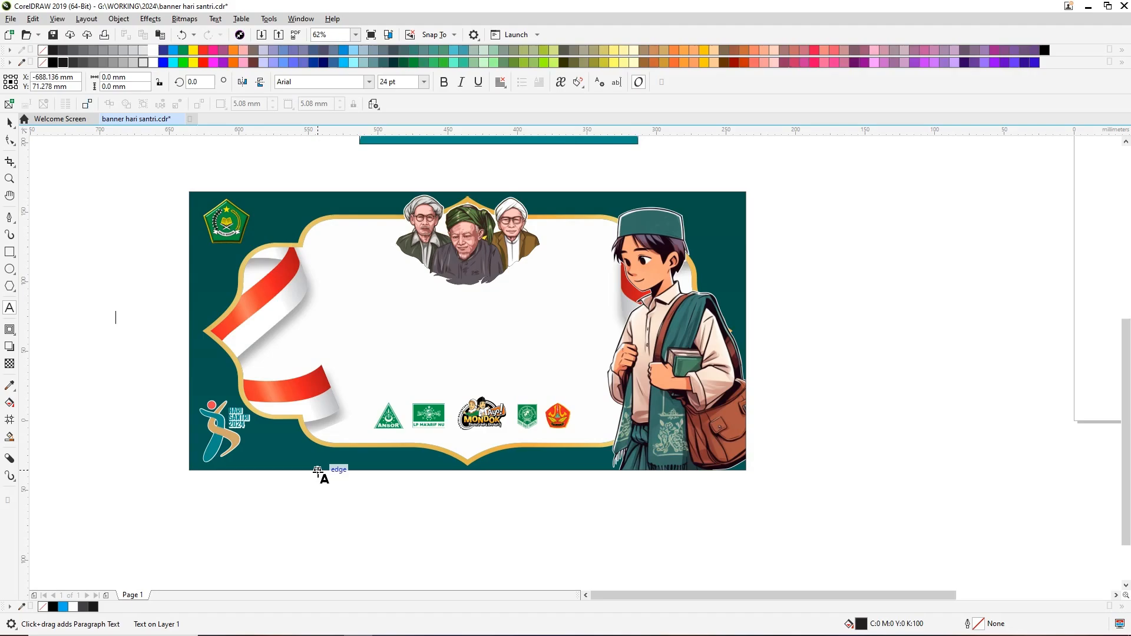
pyautogui.write('memperingati hari santri')
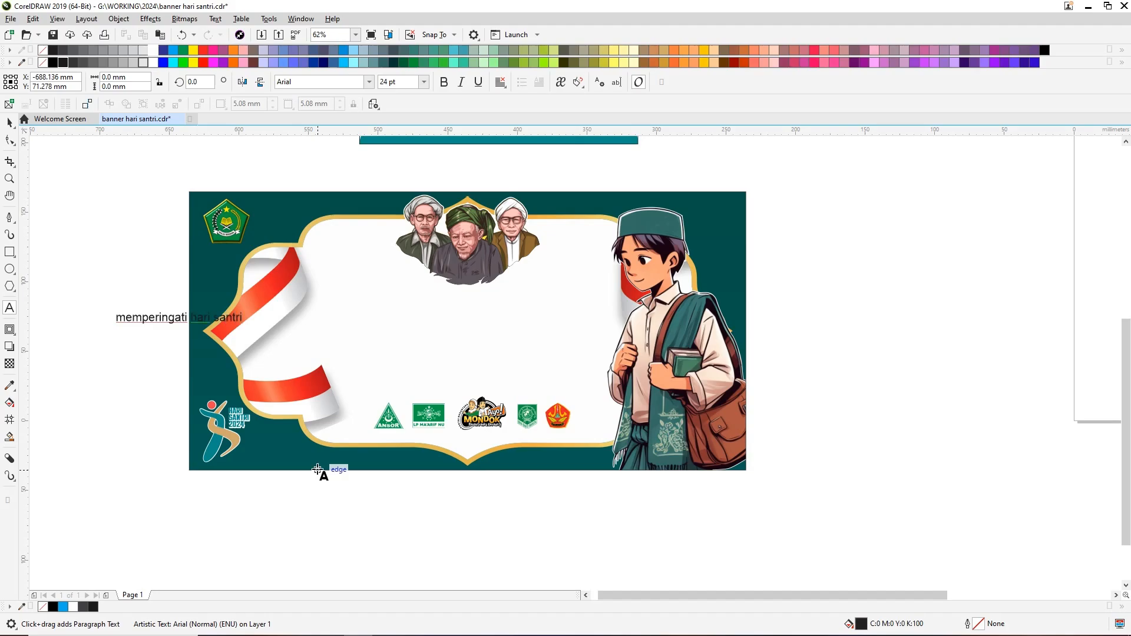
pyautogui.click(9, 122)
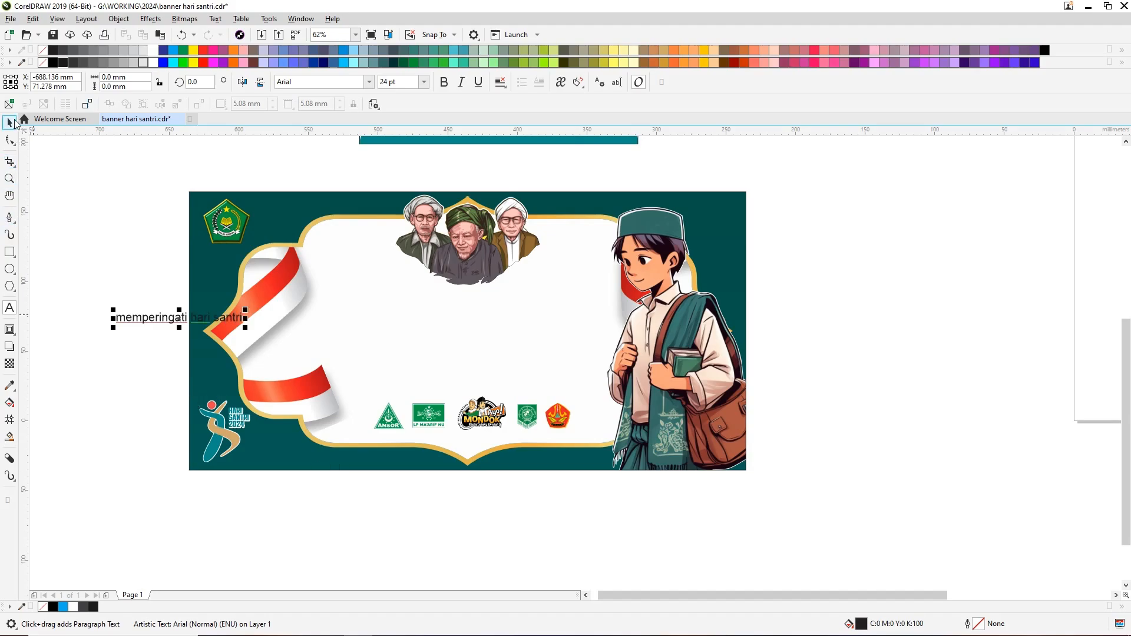
pyautogui.moveTo(246, 328); pyautogui.dragTo(439, 391)
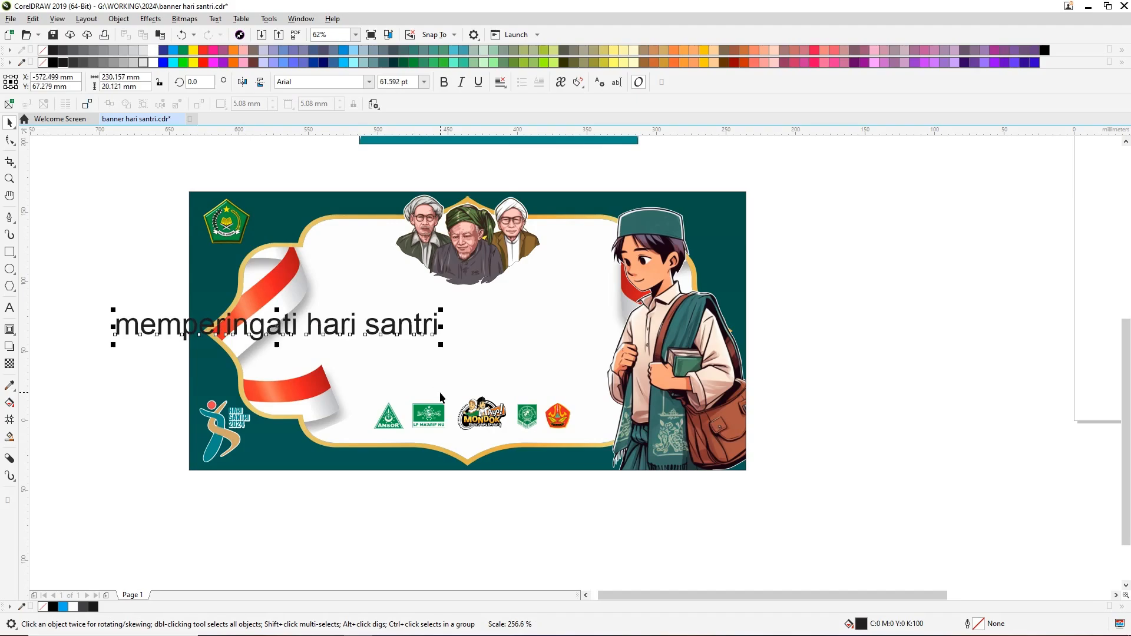
# Step: Change the text to title case and set its font to Barlow ExtraBold
pyautogui.hotkey('shift', 'F3')
pyautogui.press('t')
pyautogui.press('Return')
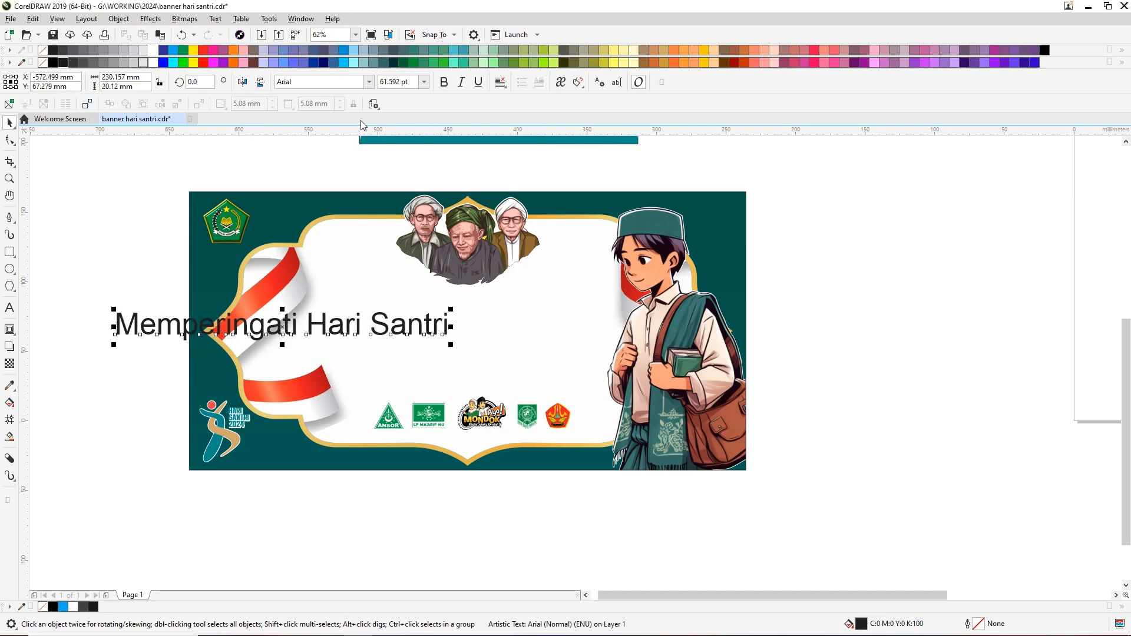
pyautogui.click(369, 81)
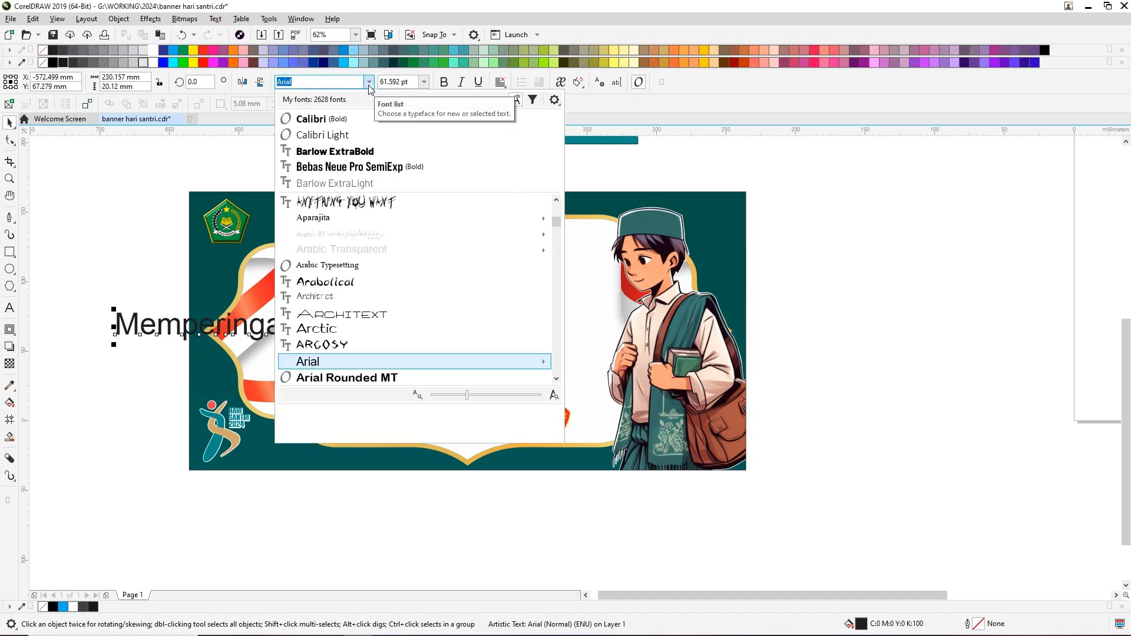
pyautogui.click(356, 153)
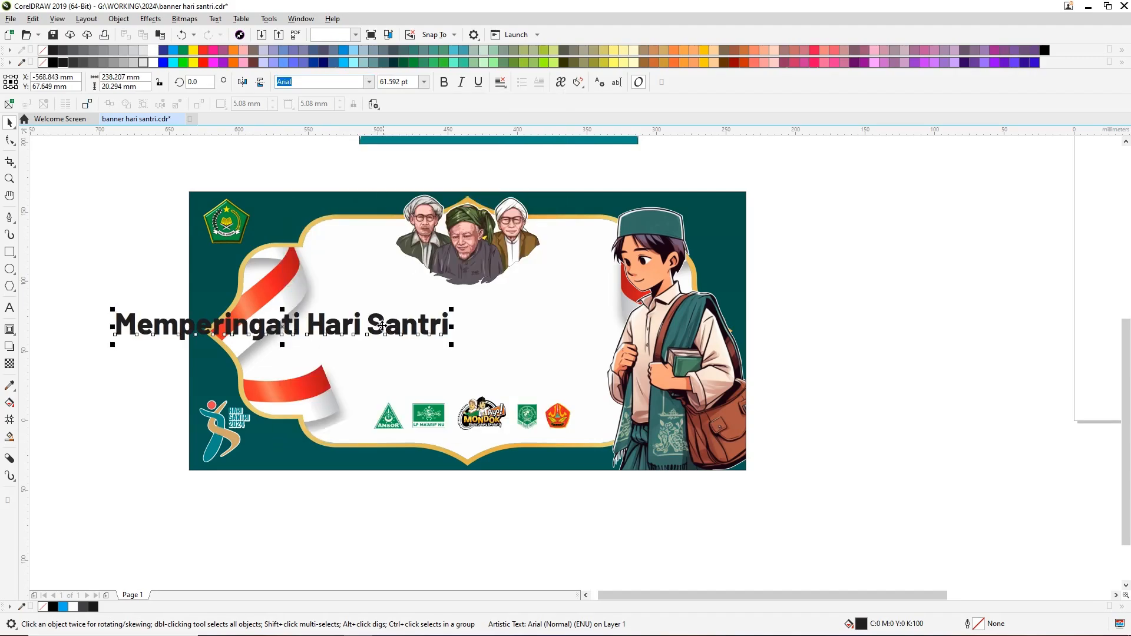
# Step: Move the text under the three-men illustration and scale it down to about 53 pt
pyautogui.moveTo(383, 330); pyautogui.dragTo(558, 303)
pyautogui.keyDown('shift'); pyautogui.click(624, 319); pyautogui.keyUp('shift')
pyautogui.click(743, 302)
pyautogui.click(774, 300)
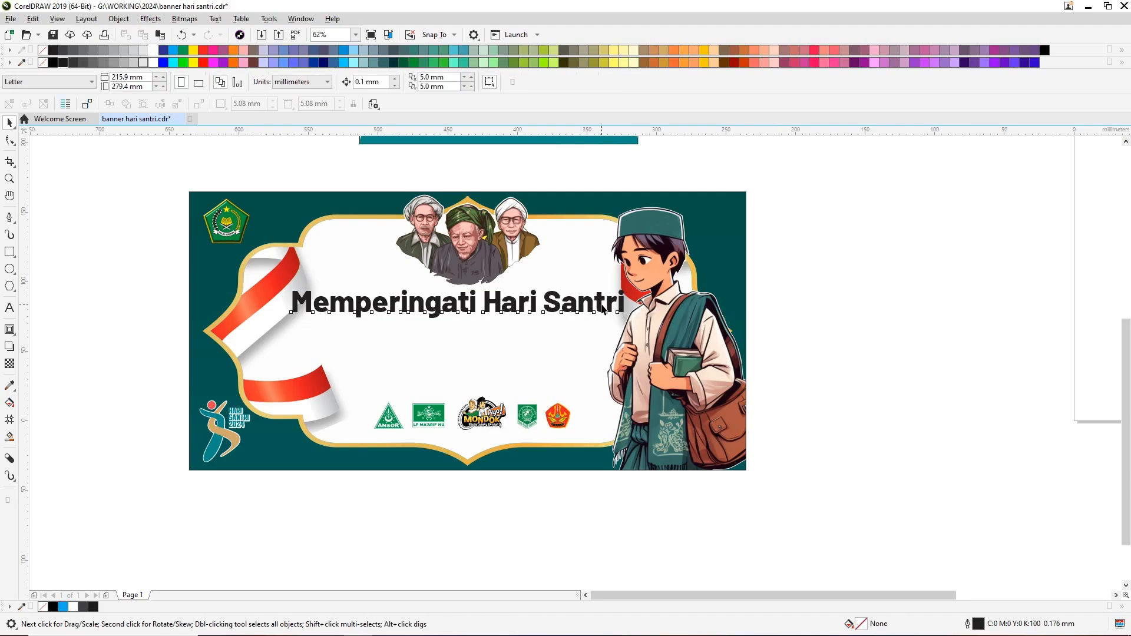
pyautogui.click(601, 305)
pyautogui.moveTo(630, 323); pyautogui.dragTo(609, 322)
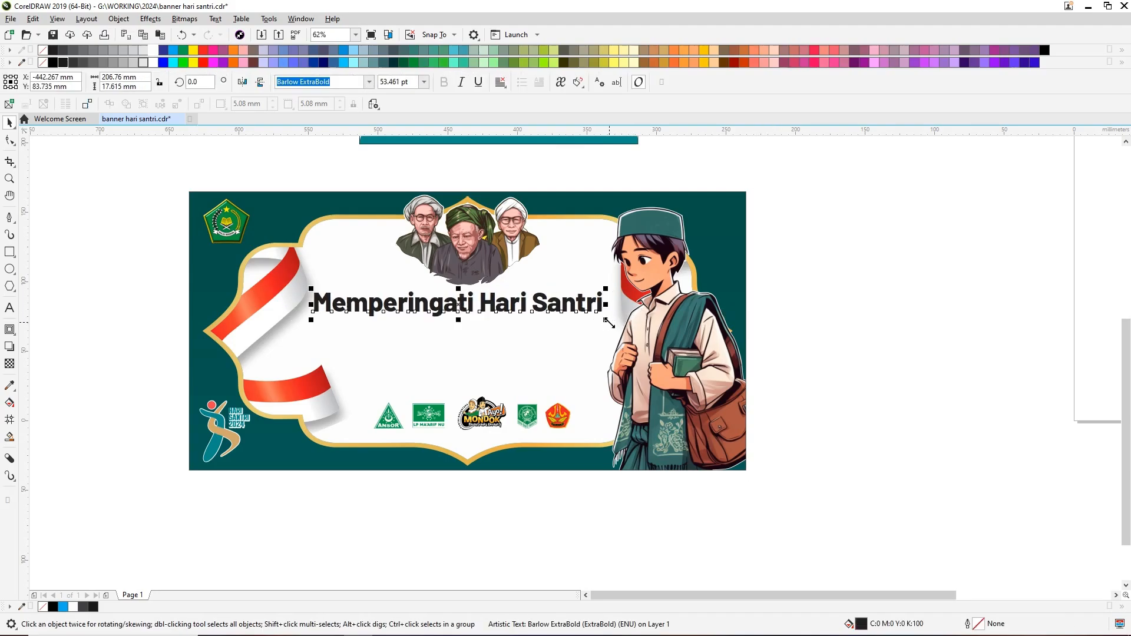
# Step: Convert the heading to uppercase and split it into separate text lines, MEMPERINGATI and HARI SANTRI
pyautogui.hotkey('shift', 'F3')
pyautogui.press('Return')
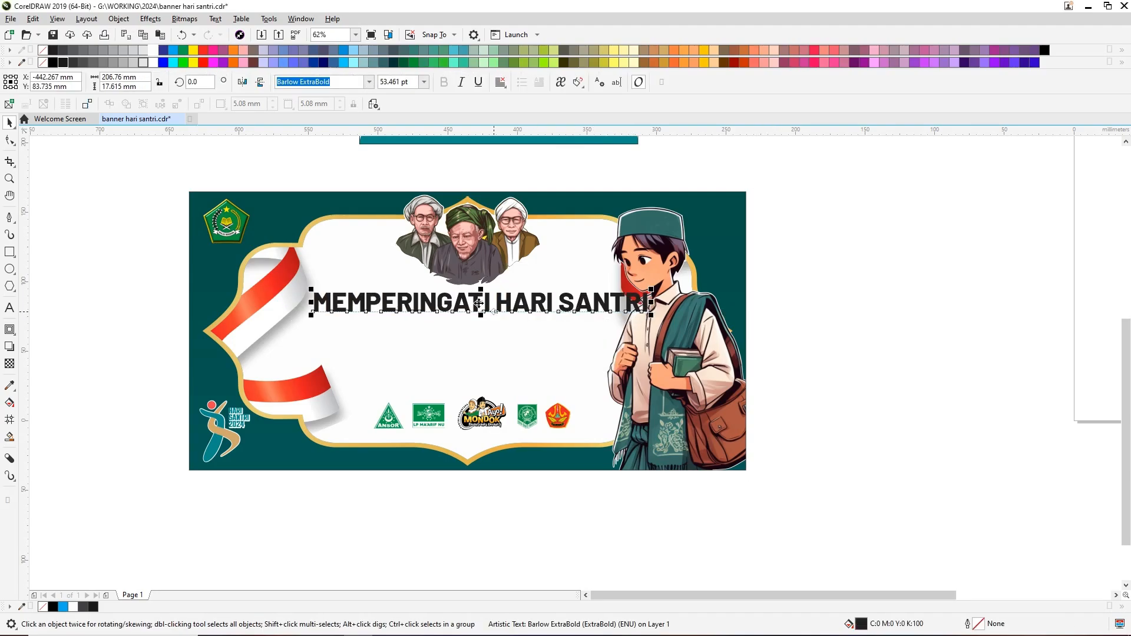
pyautogui.doubleClick(498, 301)
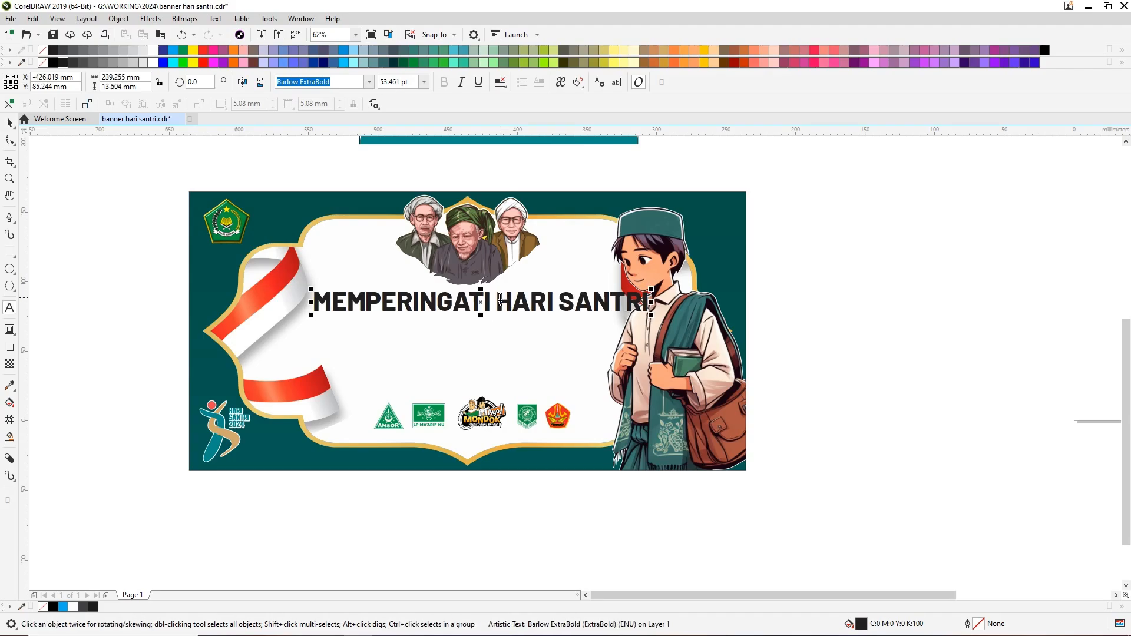
pyautogui.press('Return')
pyautogui.click(10, 122)
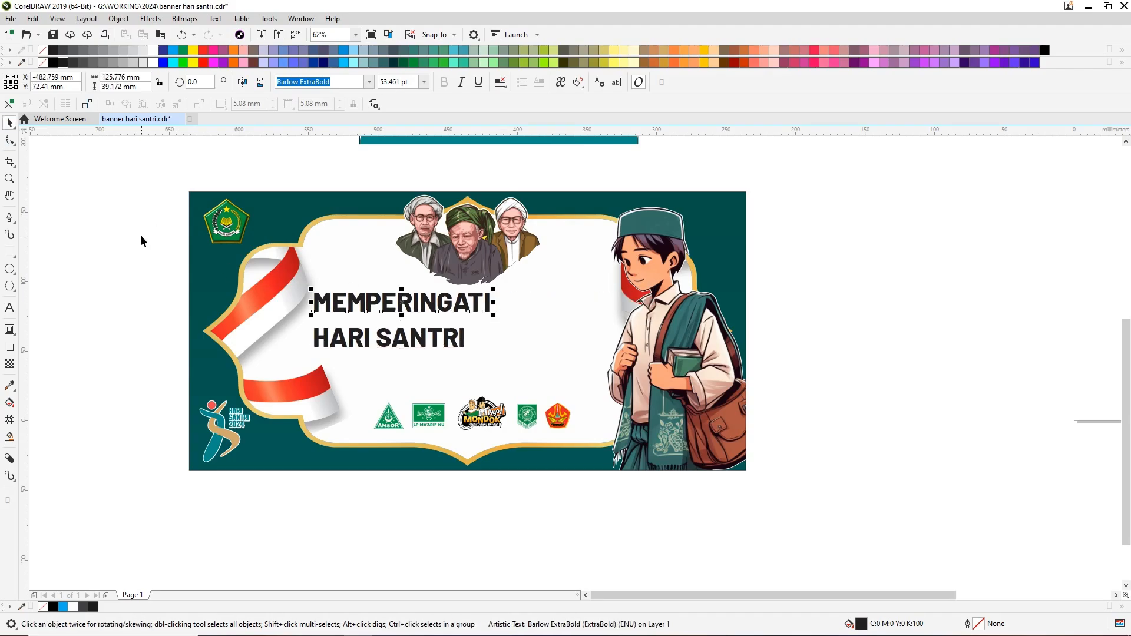
# Step: Centre MEMPERINGATI horizontally on the banner and enlarge it to about 68 pt
pyautogui.keyDown('shift'); pyautogui.click(545, 336); pyautogui.keyUp('shift')
pyautogui.press('e')
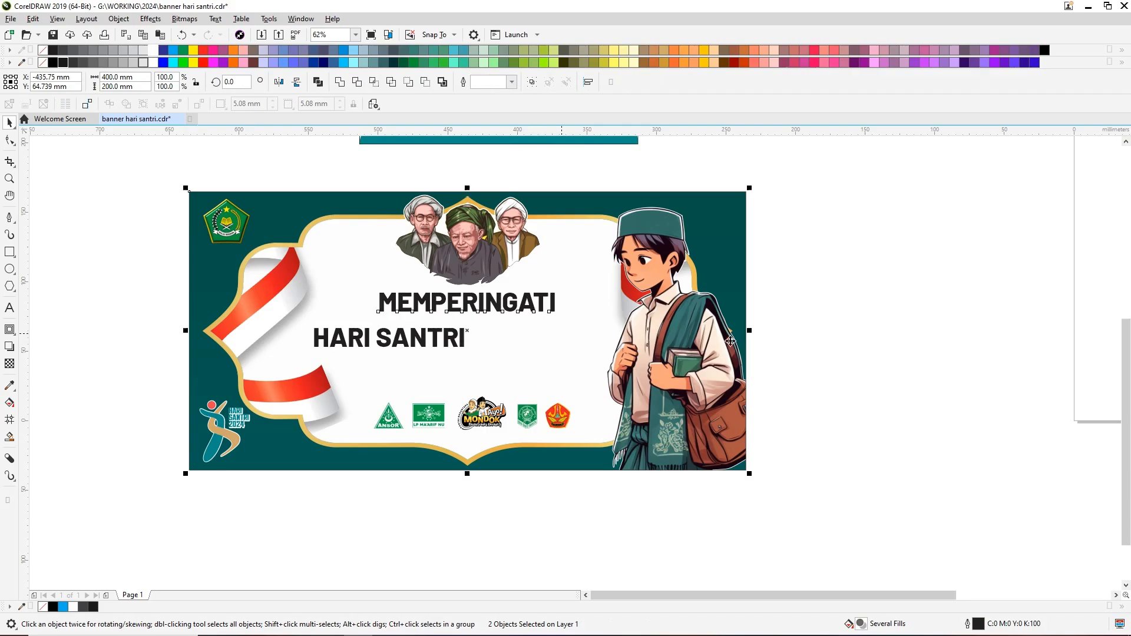
pyautogui.press('Escape')
pyautogui.click(547, 306)
pyautogui.moveTo(557, 312); pyautogui.dragTo(581, 333)
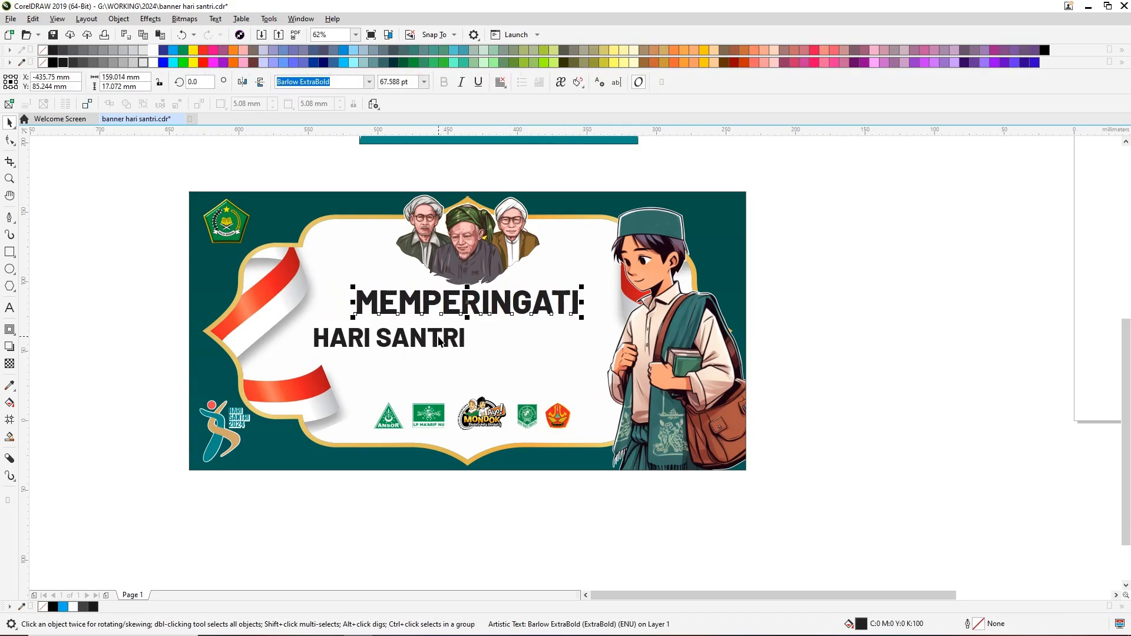
# Step: Append 2024 to the HARI SANTRI line
pyautogui.doubleClick(464, 340)
pyautogui.write('20')
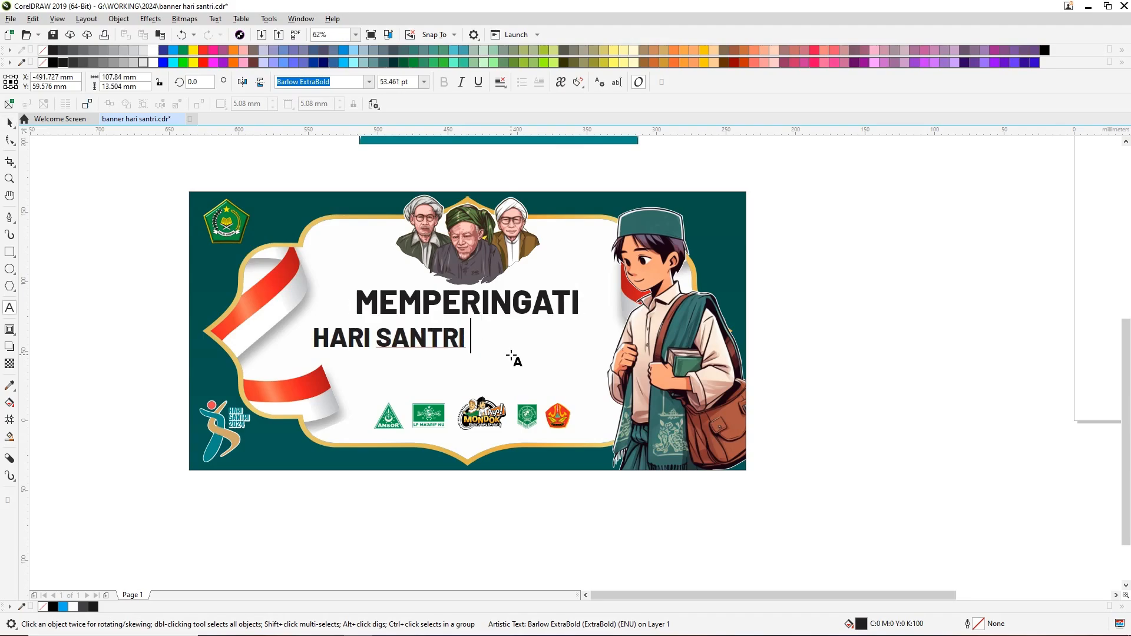
pyautogui.write('24')
pyautogui.hotkey('ctrl', 'space')
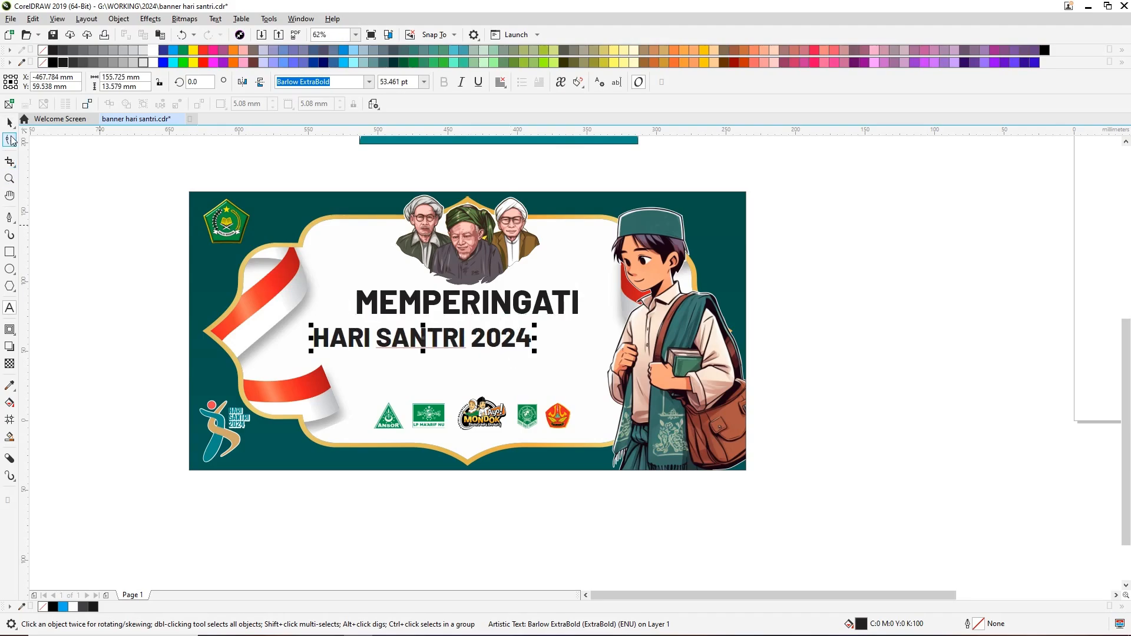
# Step: Scale HARI SANTRI 2024 down to about 46 pt and centre it horizontally under MEMPERINGATI
pyautogui.moveTo(311, 350); pyautogui.dragTo(343, 349)
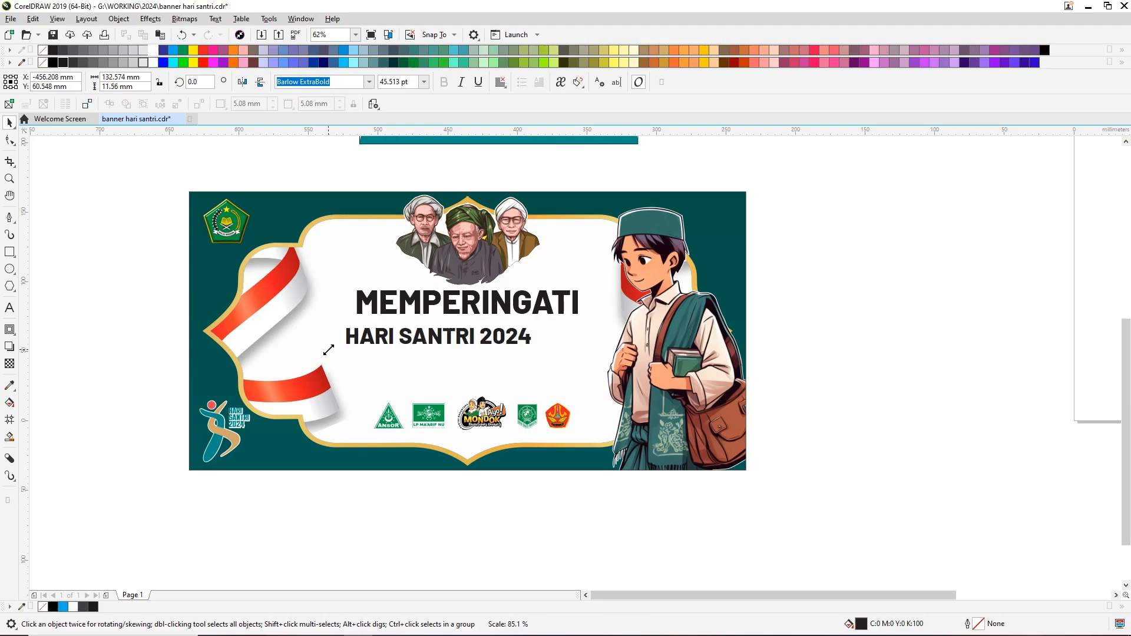
pyautogui.keyDown('shift'); pyautogui.click(461, 317); pyautogui.keyUp('shift')
pyautogui.press('c')
pyautogui.click(793, 329)
# Step: Tighten the spacing between the two heading lines and shift them slightly below the three-men illustration
pyautogui.click(518, 343)
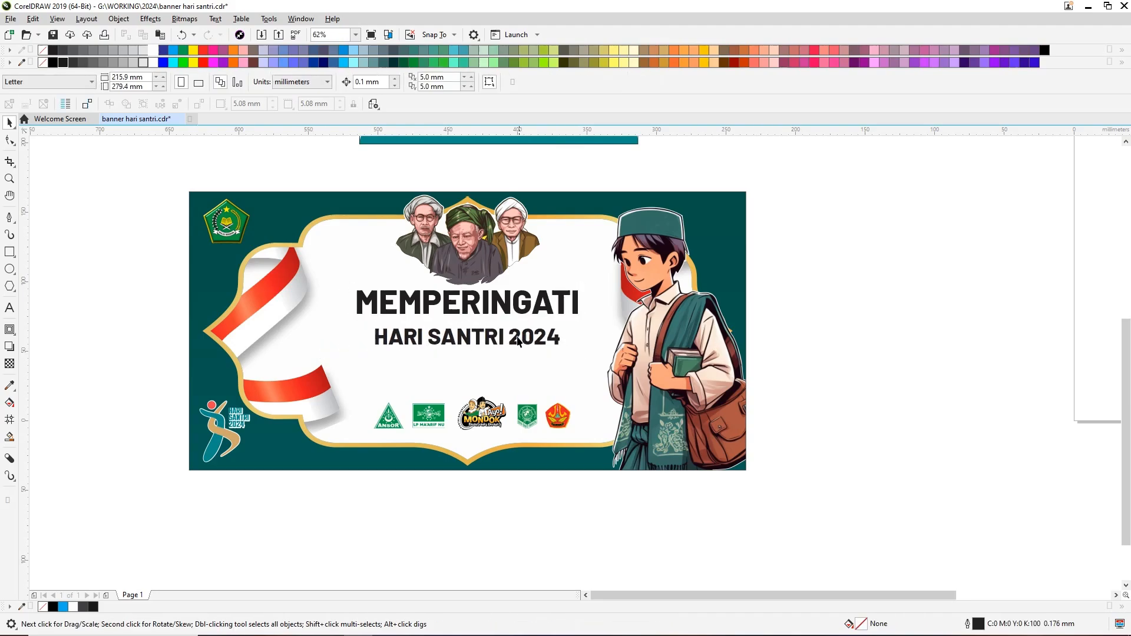
pyautogui.moveTo(518, 344); pyautogui.dragTo(519, 319)
pyautogui.keyDown('shift'); pyautogui.click(517, 313); pyautogui.keyUp('shift')
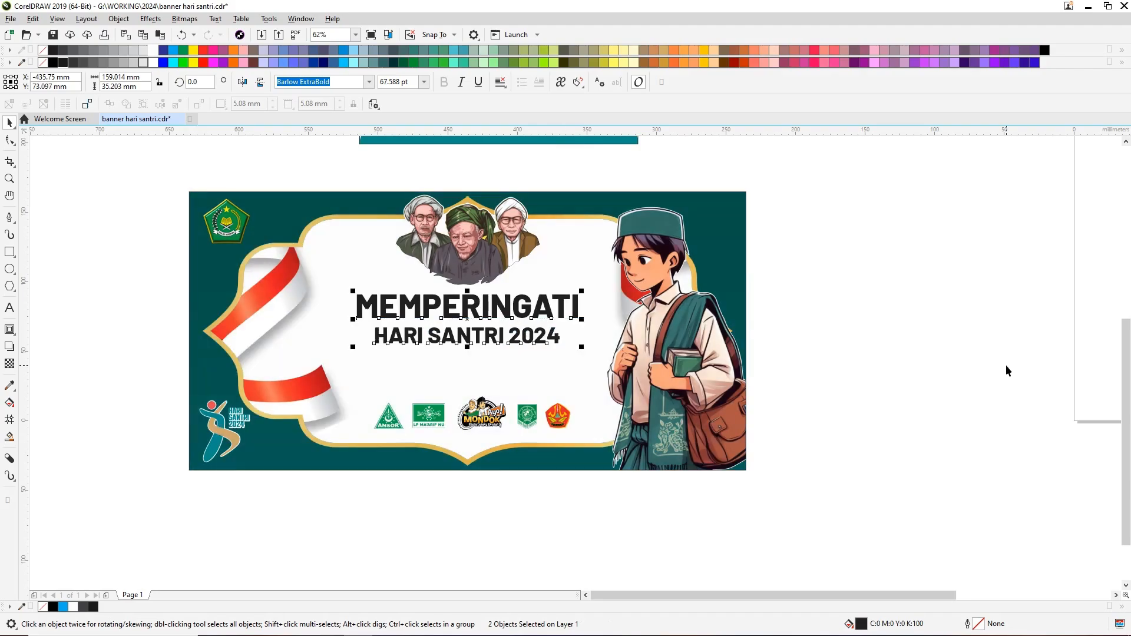
pyautogui.click(1005, 369)
# Step: Enlarge both heading lines together to about 182 mm wide, keeping them centred on the banner
pyautogui.click(560, 313)
pyautogui.keyDown('shift'); pyautogui.click(548, 345); pyautogui.keyUp('shift')
pyautogui.moveTo(582, 348); pyautogui.dragTo(599, 356)
pyautogui.keyDown('shift'); pyautogui.click(568, 377); pyautogui.keyUp('shift')
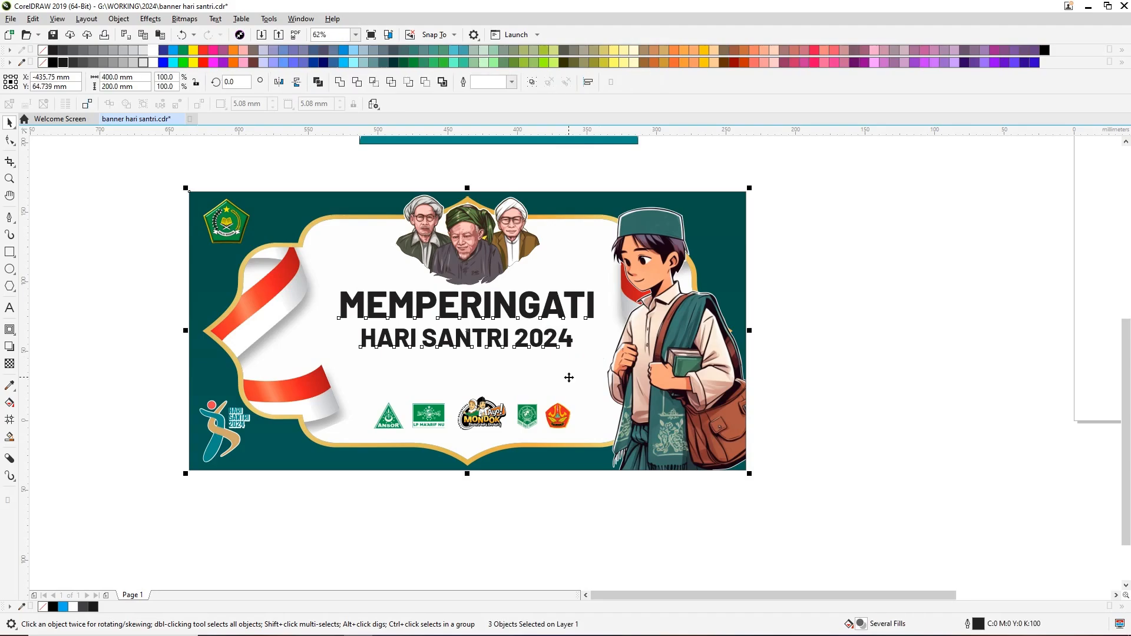
pyautogui.click(921, 382)
# Step: Raise the HARI SANTRI 2024 line slightly closer to MEMPERINGATI
pyautogui.click(540, 337)
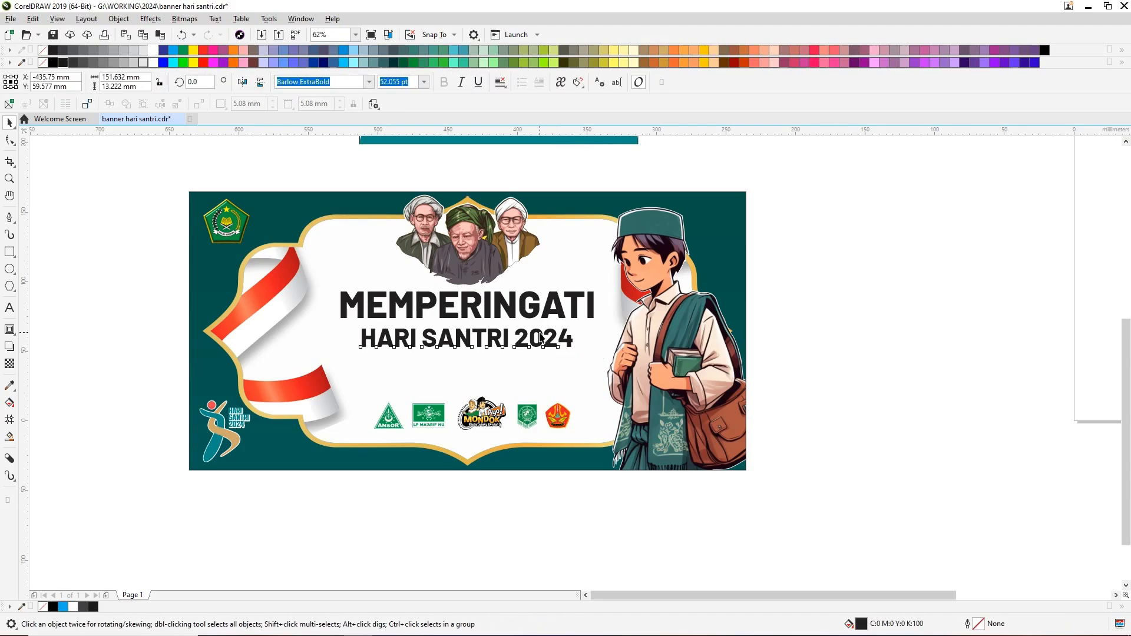
pyautogui.keyDown('shift'); pyautogui.click(453, 316); pyautogui.keyUp('shift')
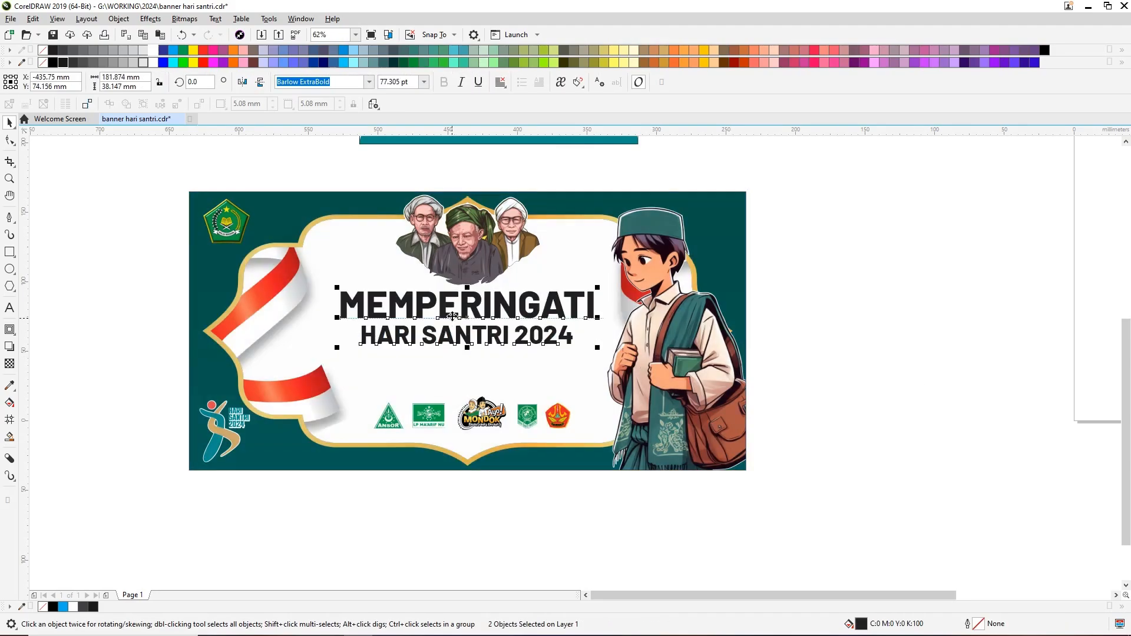
pyautogui.click(122, 342)
# Step: Recolour MEMPERINGATI and HARI SANTRI 2024 with the dark green sampled from the banner background
pyautogui.click(9, 386)
pyautogui.click(213, 258)
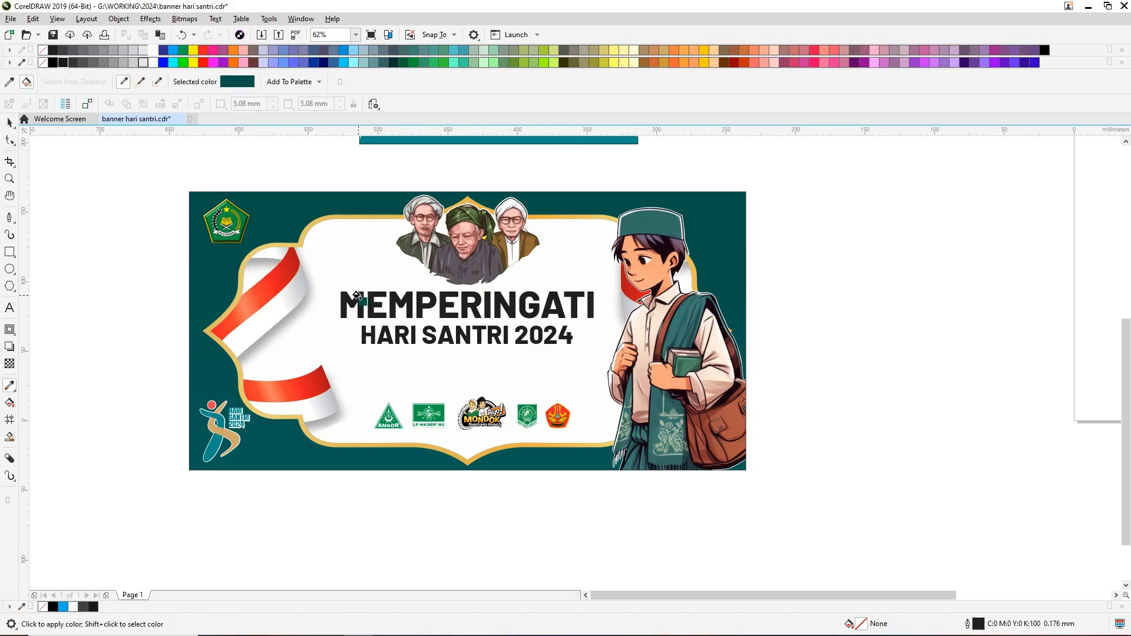
pyautogui.click(357, 301)
pyautogui.press('space')
pyautogui.click(379, 338)
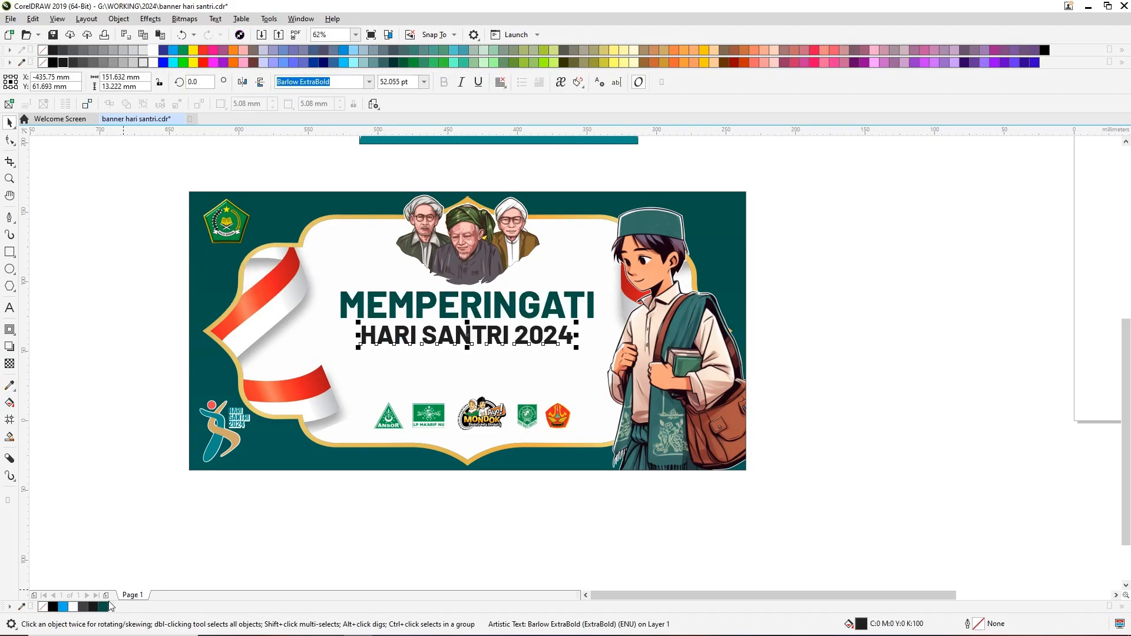
pyautogui.click(103, 607)
pyautogui.press('Escape')
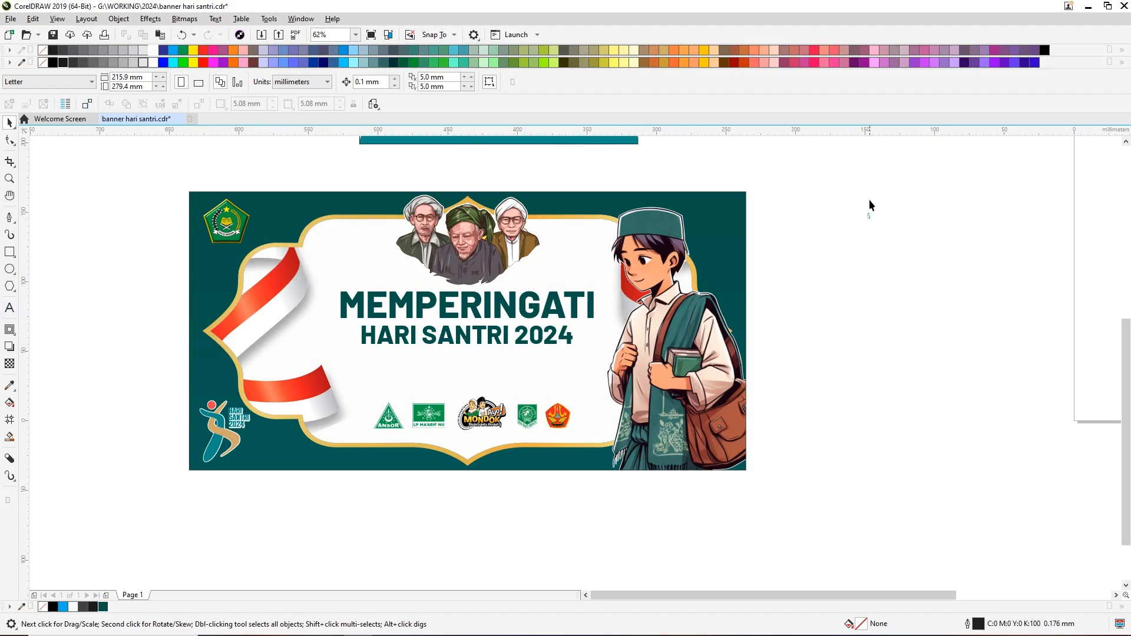
# Step: Copy the slogan "Menyambung Juang Merengkuh Masa Depan" from the reference poster to below HARI SANTRI 2024 and join its two lines into one
pyautogui.scroll(1, 870, 205)
pyautogui.moveTo(490, 175); pyautogui.dragTo(465, 437)
pyautogui.rightClick(429, 452)
pyautogui.click(854, 464)
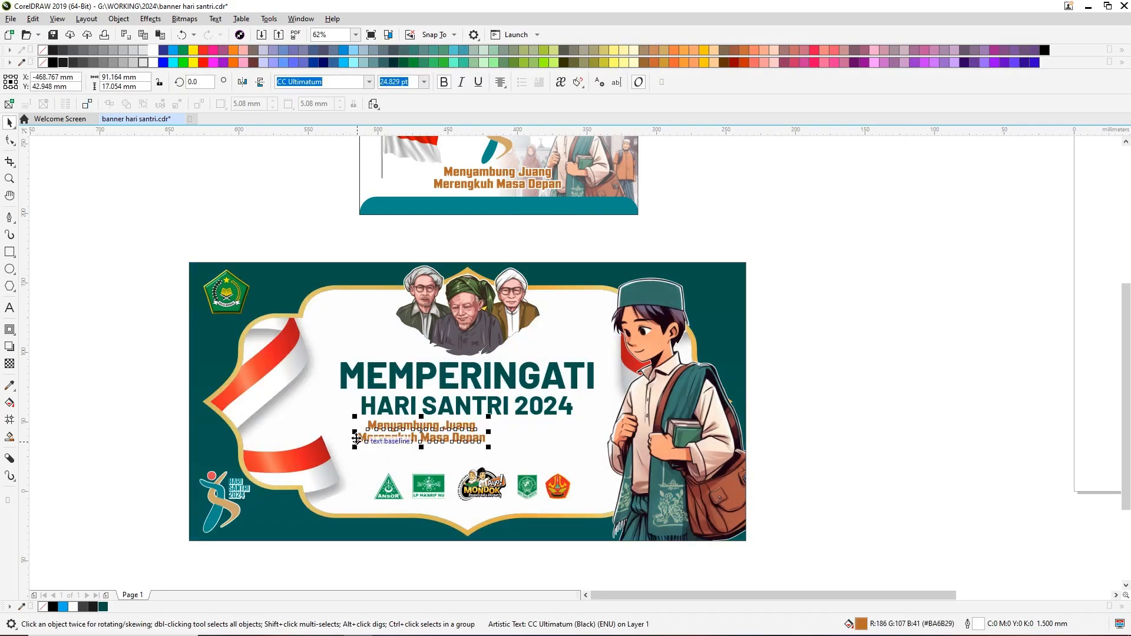
pyautogui.press('BackSpace')
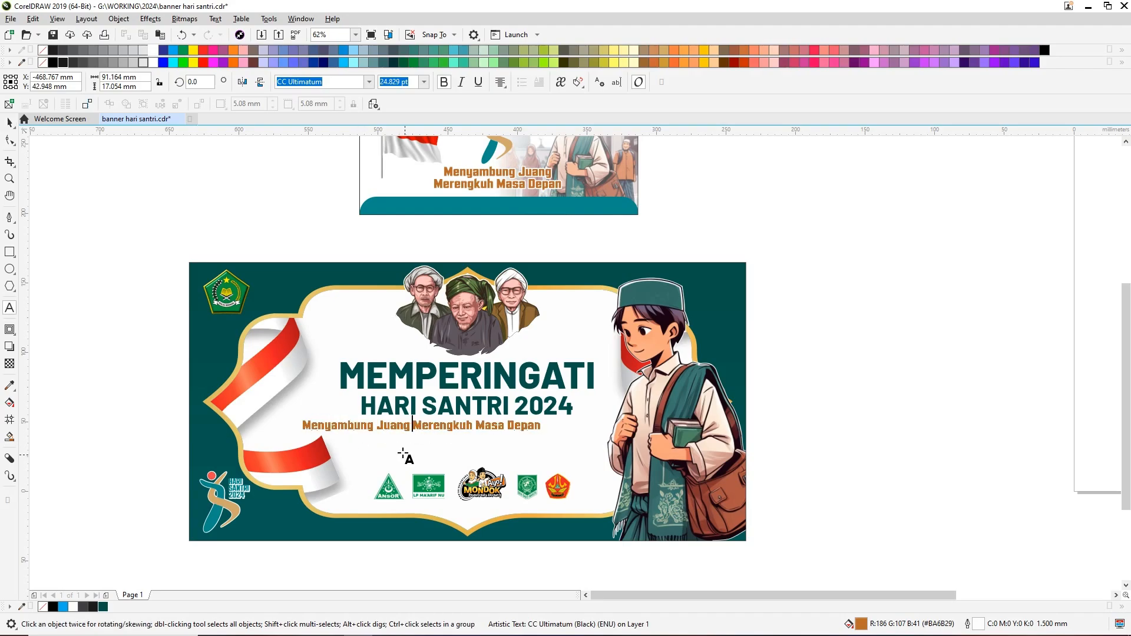
pyautogui.click(9, 123)
# Step: Set the slogan in the Androgyne font and enlarge it to about the width of MEMPERINGATI
pyautogui.click(369, 82)
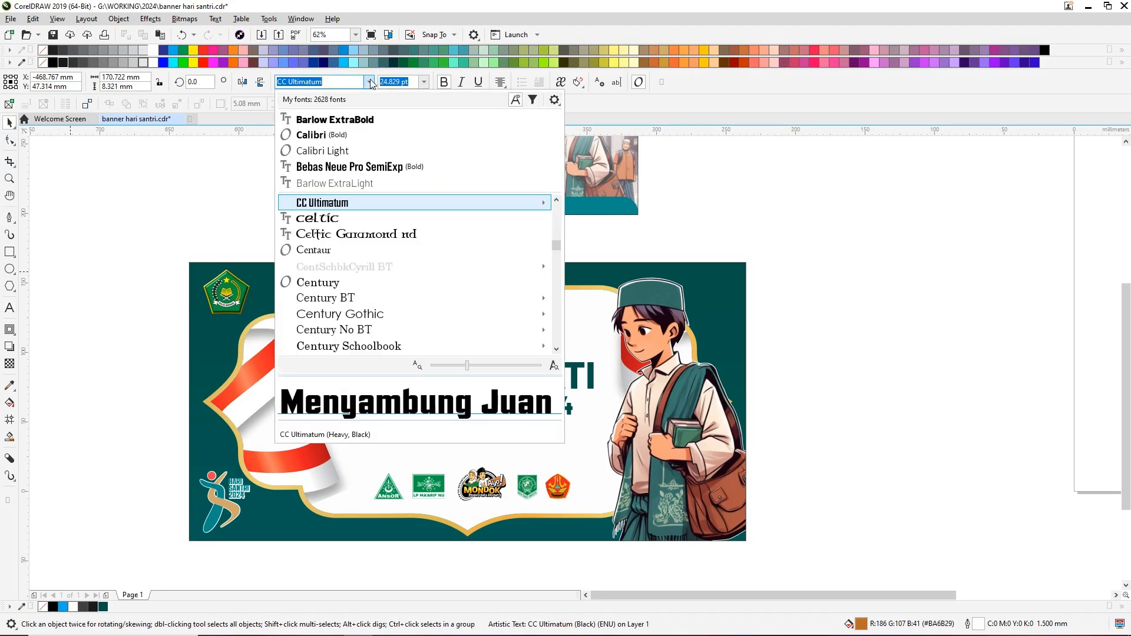
pyautogui.scroll(-3, 377, 265)
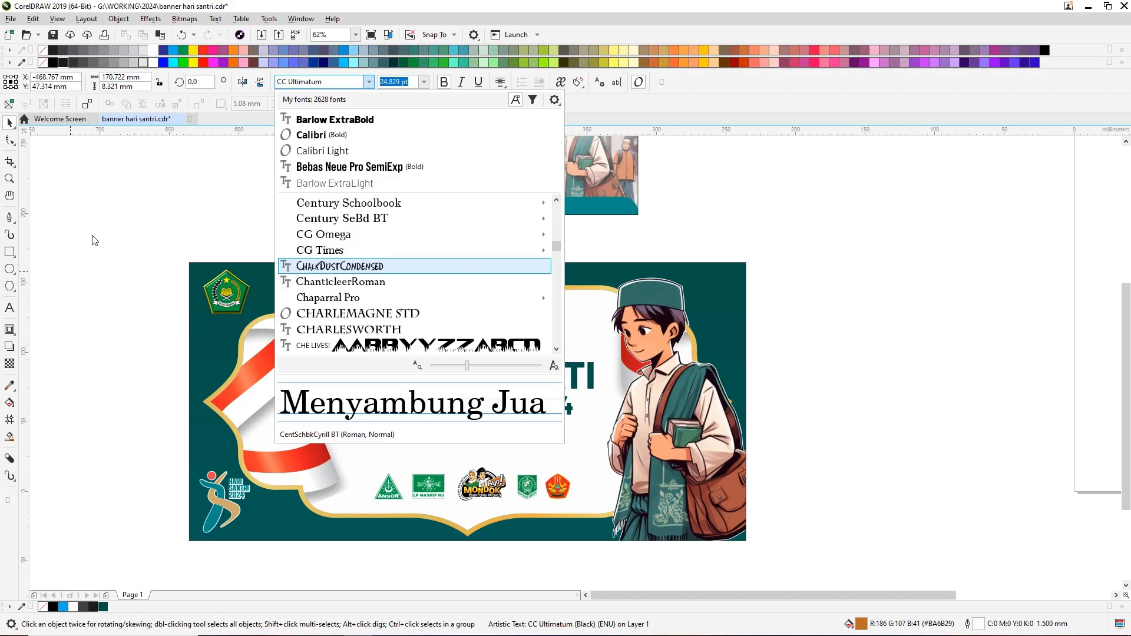
pyautogui.write('stand')
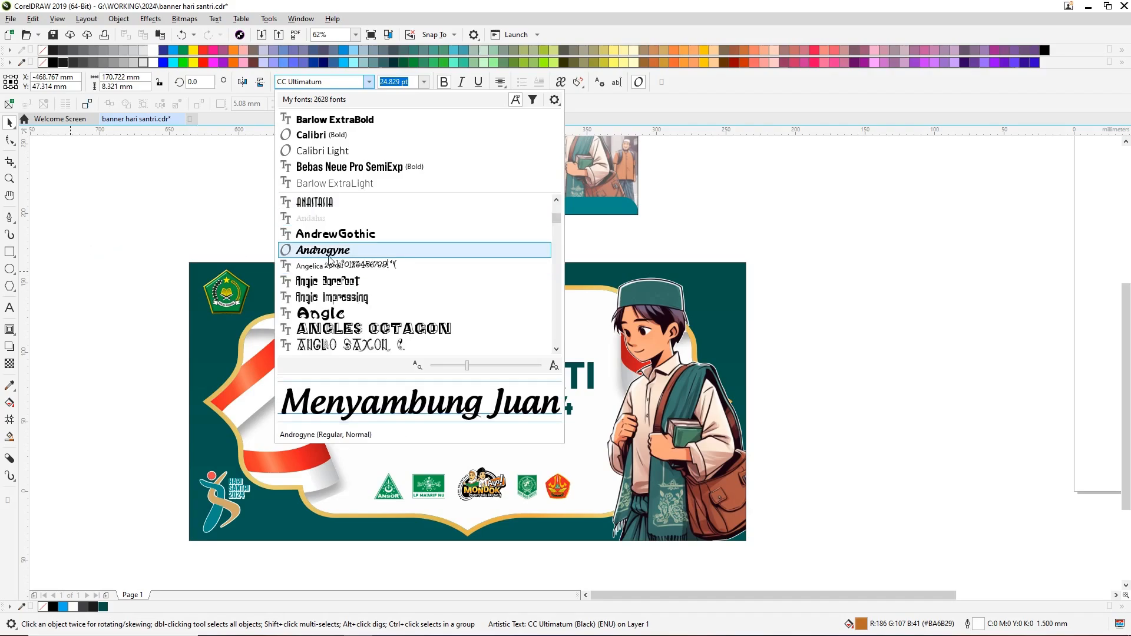
pyautogui.click(328, 254)
pyautogui.moveTo(505, 452); pyautogui.dragTo(548, 435)
pyautogui.click(818, 391)
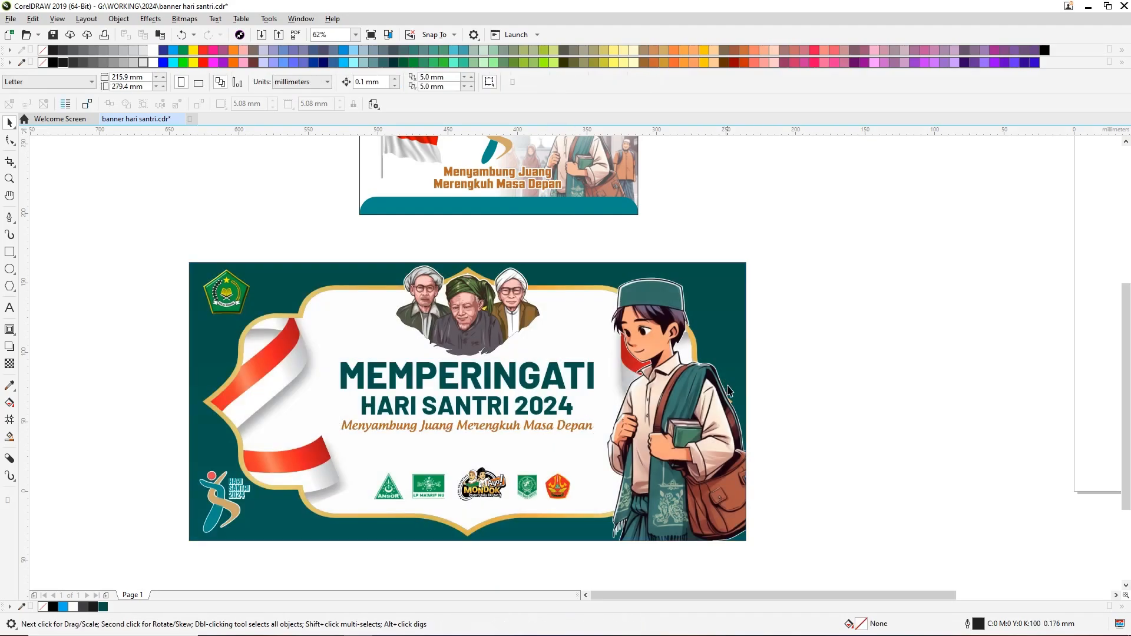
# Step: Add a new text line beside the banner reading "penceramah :" followed by the two speakers' titles and full names
pyautogui.scroll(-1, 731, 391)
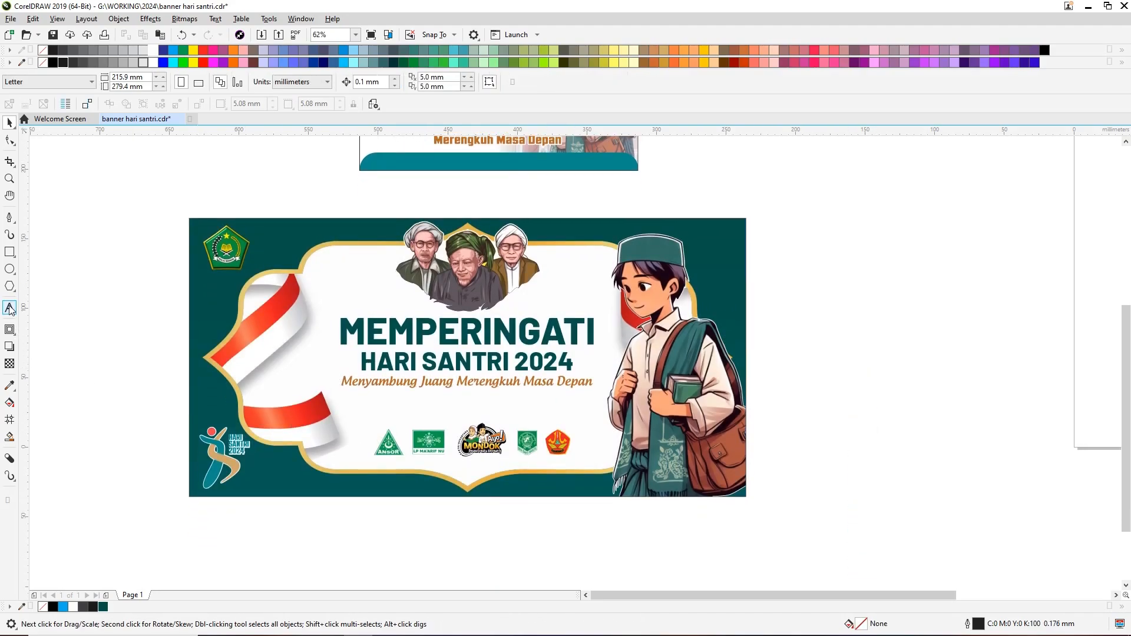
pyautogui.click(10, 309)
pyautogui.click(90, 402)
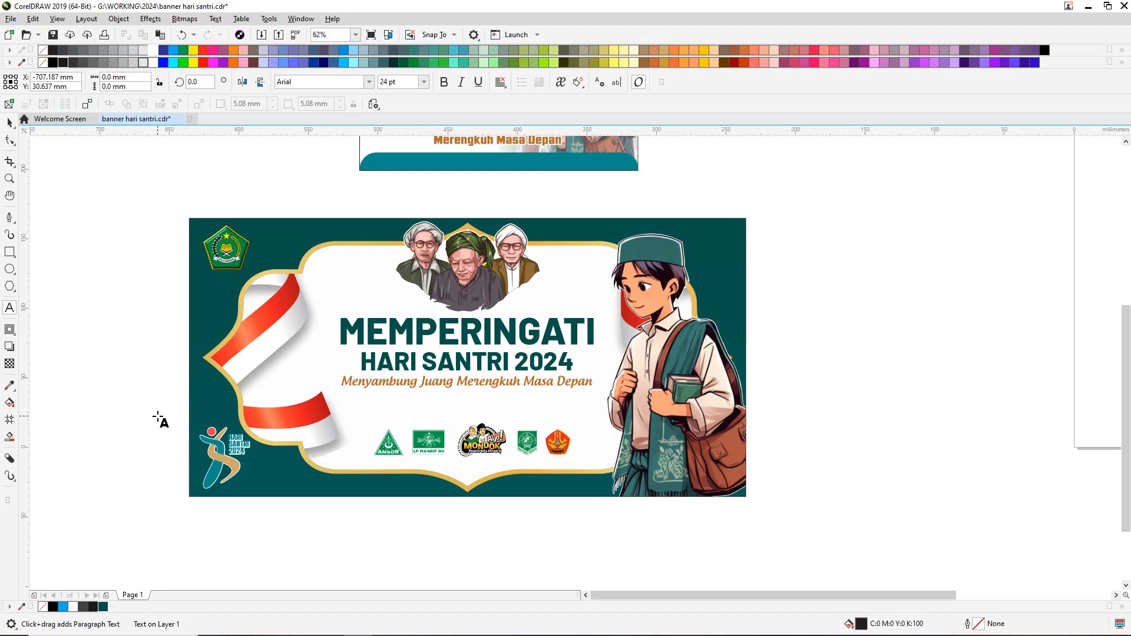
pyautogui.write('pen')
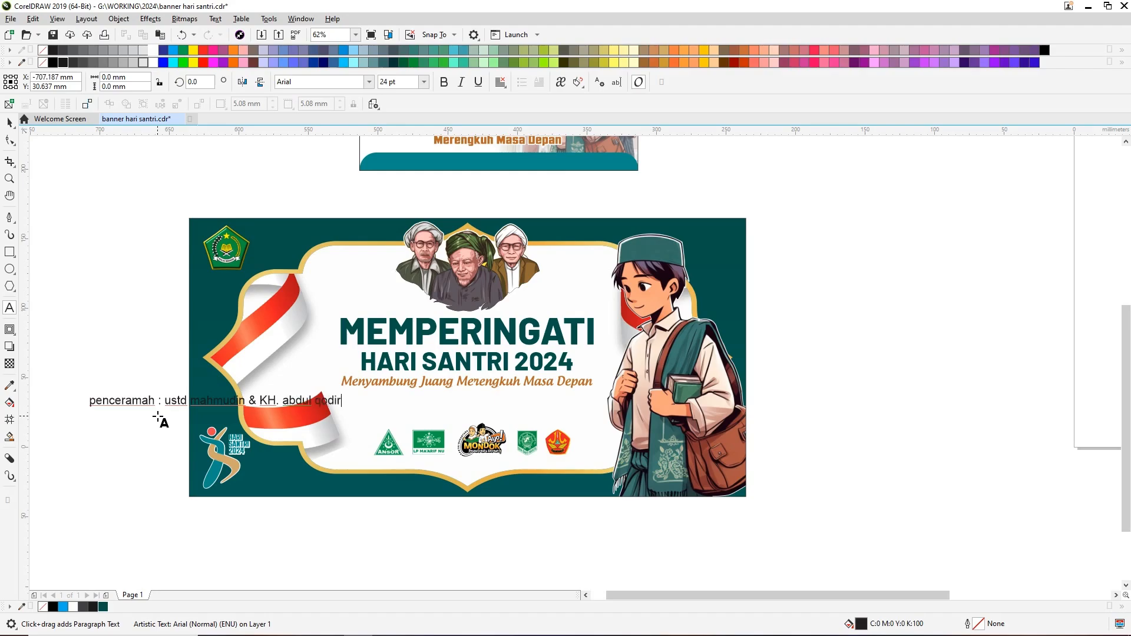
pyautogui.hotkey('ctrl', 'space')
# Step: Convert the speaker line to Title Case
pyautogui.hotkey('shift', 'F3')
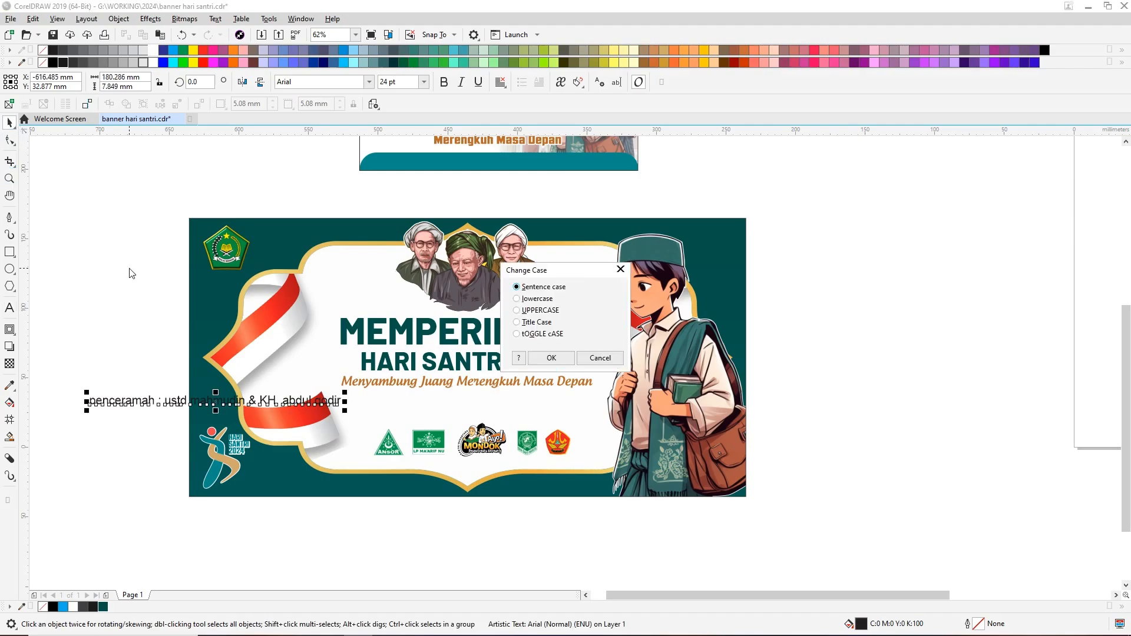
pyautogui.press('Down')
pyautogui.press('Down')
pyautogui.press('Down')
pyautogui.press('Return')
# Step: Set the speaker line in the Bebas Neue Pro SemiExp font
pyautogui.click(368, 82)
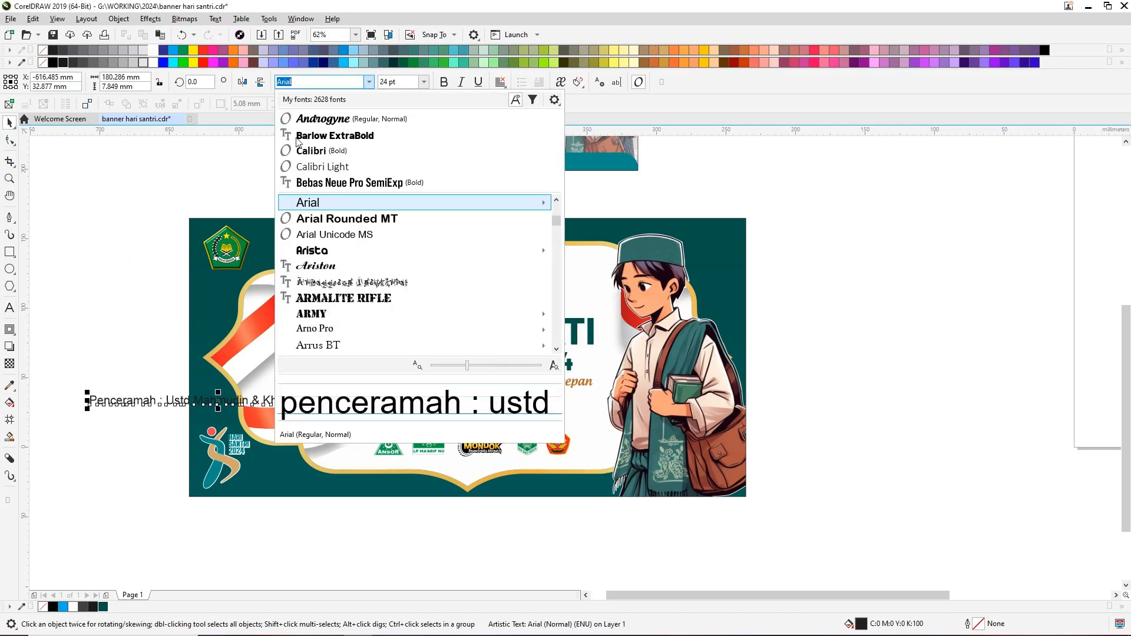
pyautogui.press('Up')
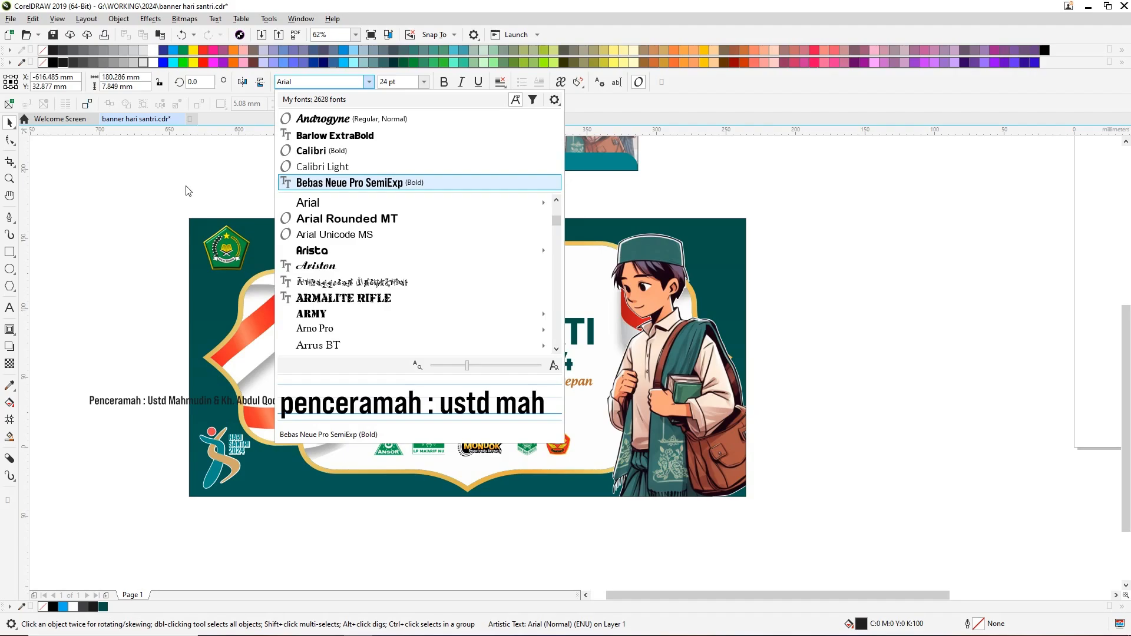
pyautogui.press('Return')
# Step: Centre the speaker line on the banner below the slogan and enlarge it to about 30 pt
pyautogui.moveTo(229, 403); pyautogui.dragTo(518, 408)
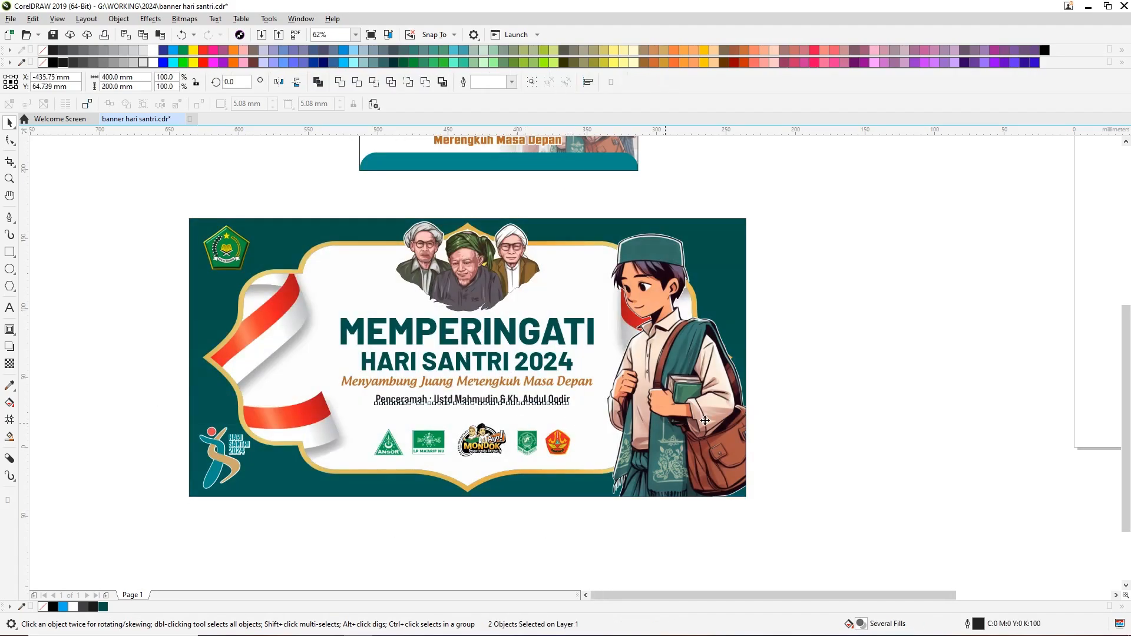
pyautogui.press('Escape')
pyautogui.moveTo(526, 405); pyautogui.dragTo(592, 430)
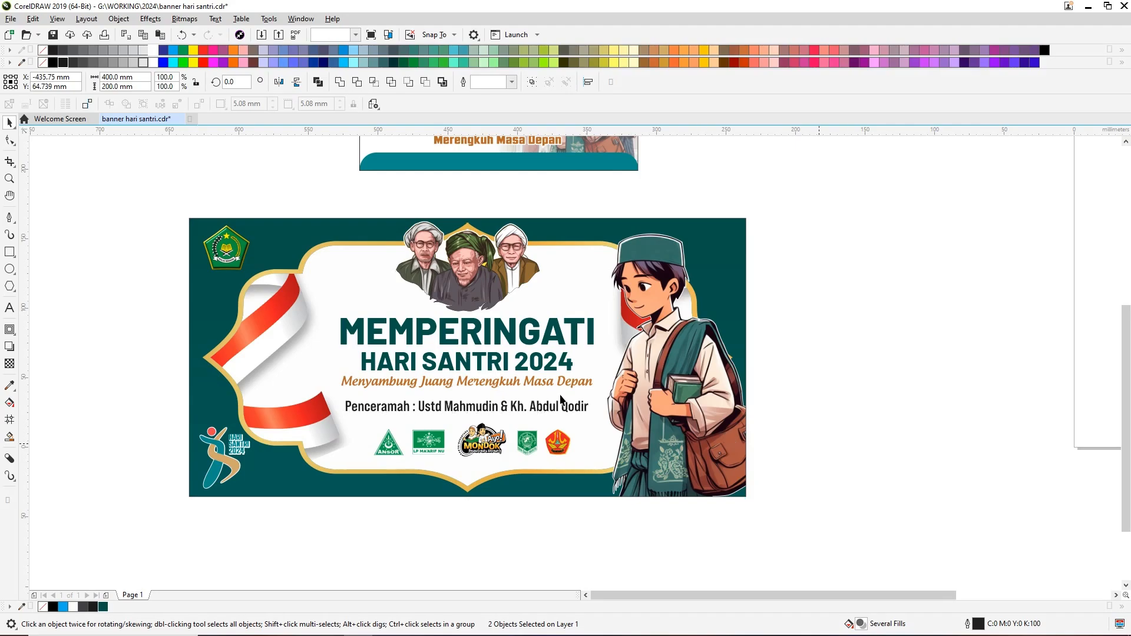
pyautogui.press('Escape')
# Step: Move the two heading lines and the slogan together slightly down towards the speaker line
pyautogui.click(519, 380)
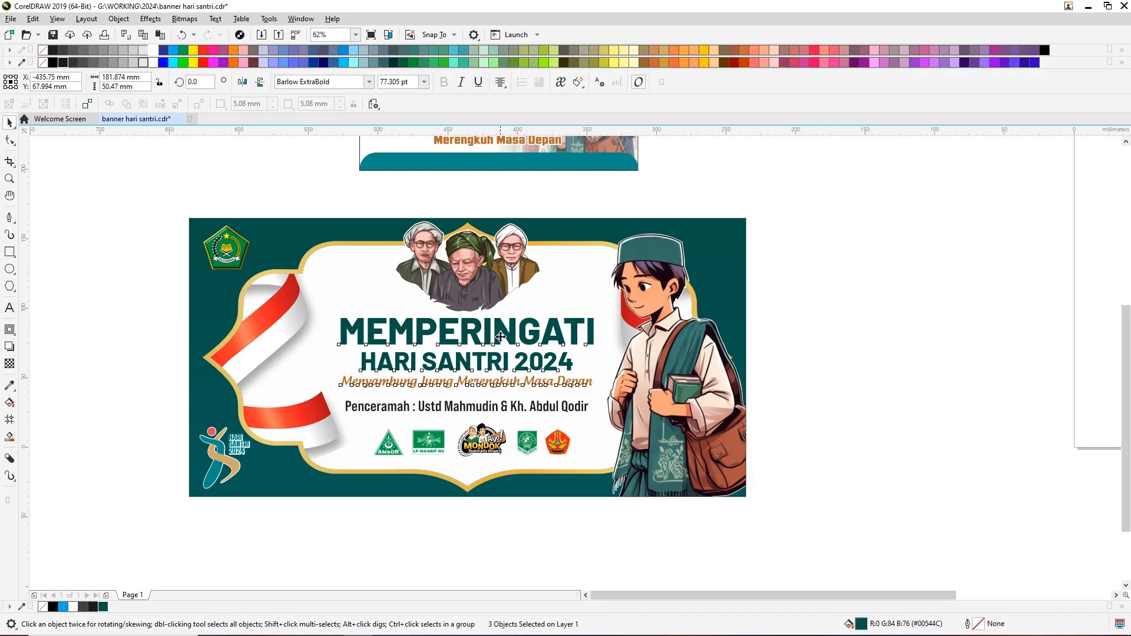
pyautogui.moveTo(500, 338); pyautogui.dragTo(502, 351)
pyautogui.press('Escape')
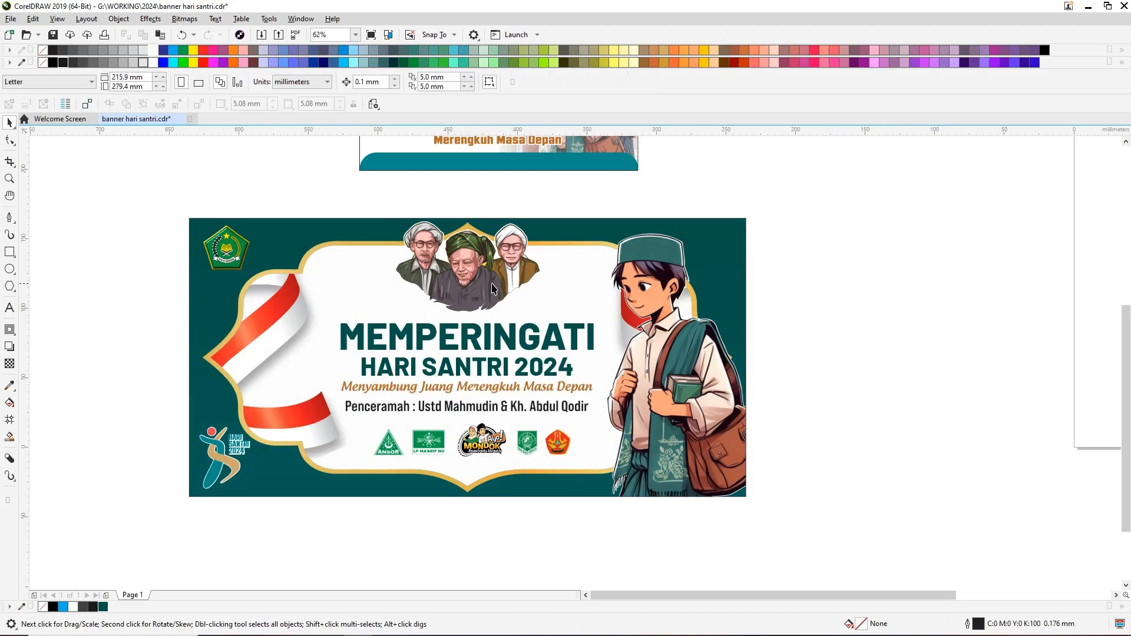
# Step: Lower the row of five logos slightly and centre it horizontally on the banner
pyautogui.moveTo(363, 433); pyautogui.dragTo(364, 432)
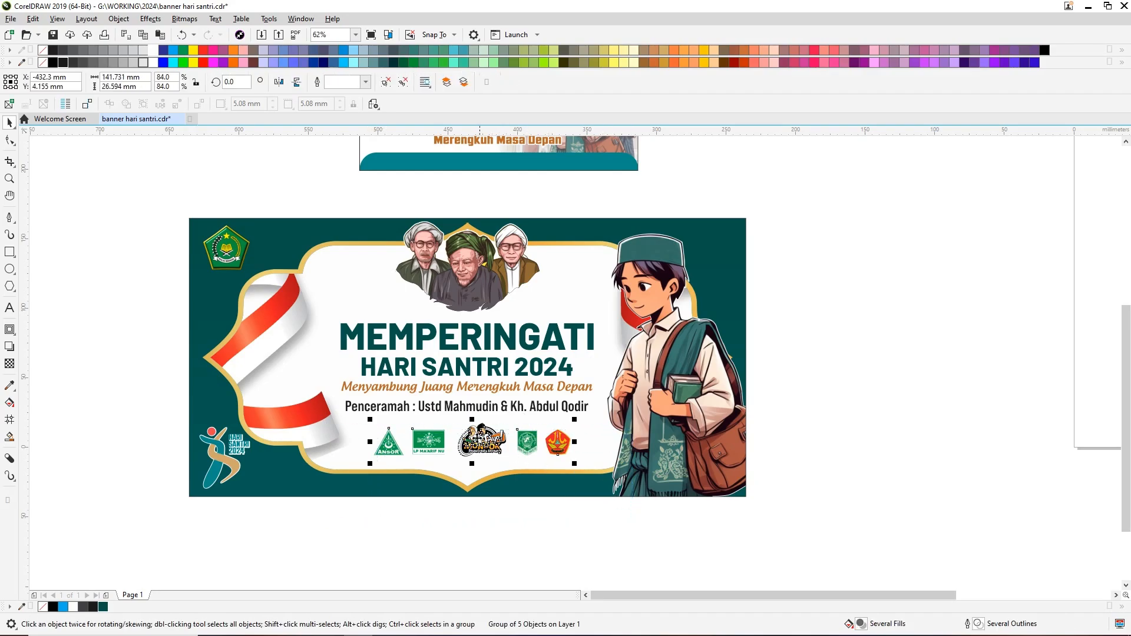
pyautogui.moveTo(475, 447); pyautogui.dragTo(472, 456)
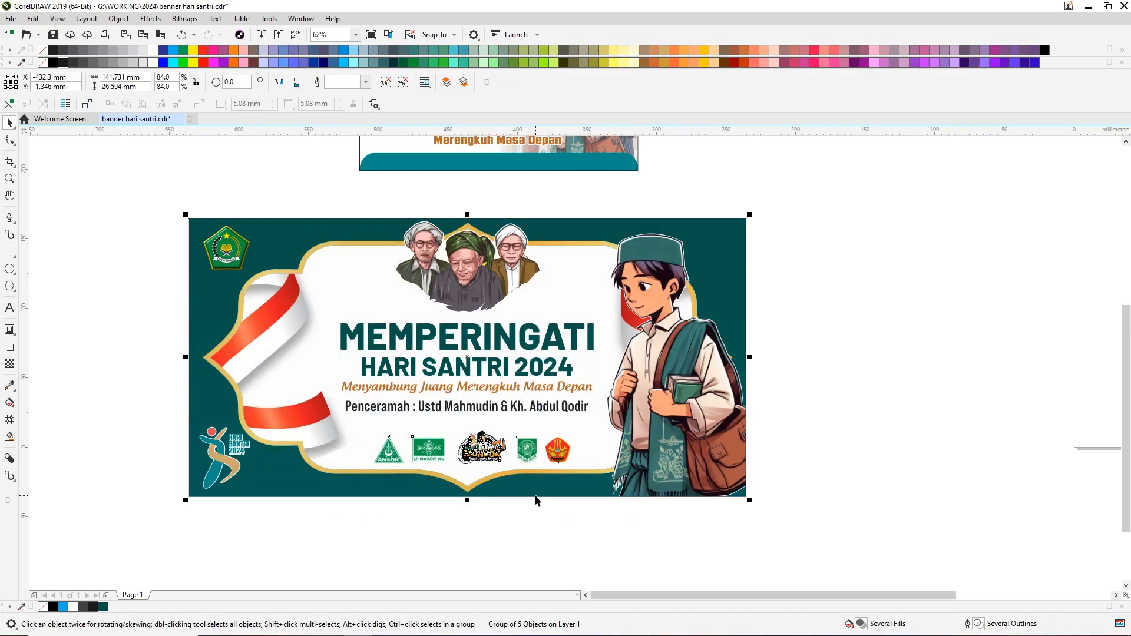
pyautogui.click(593, 535)
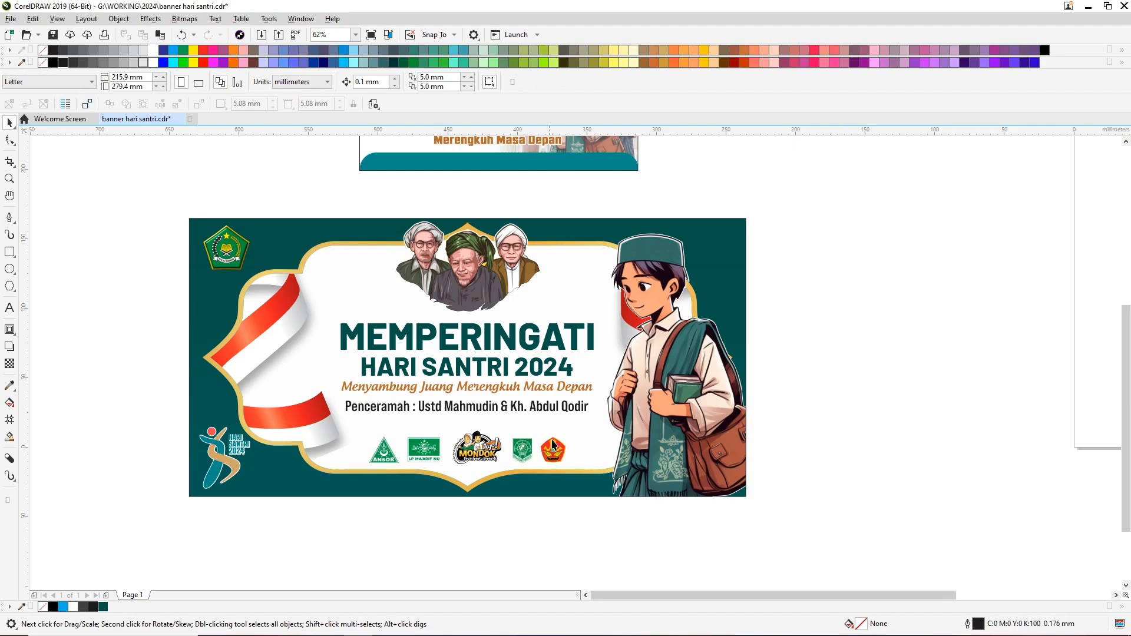
# Step: Colour the speaker line red at about 25.5 pt and place a duplicate of it just above the logo row
pyautogui.click(497, 411)
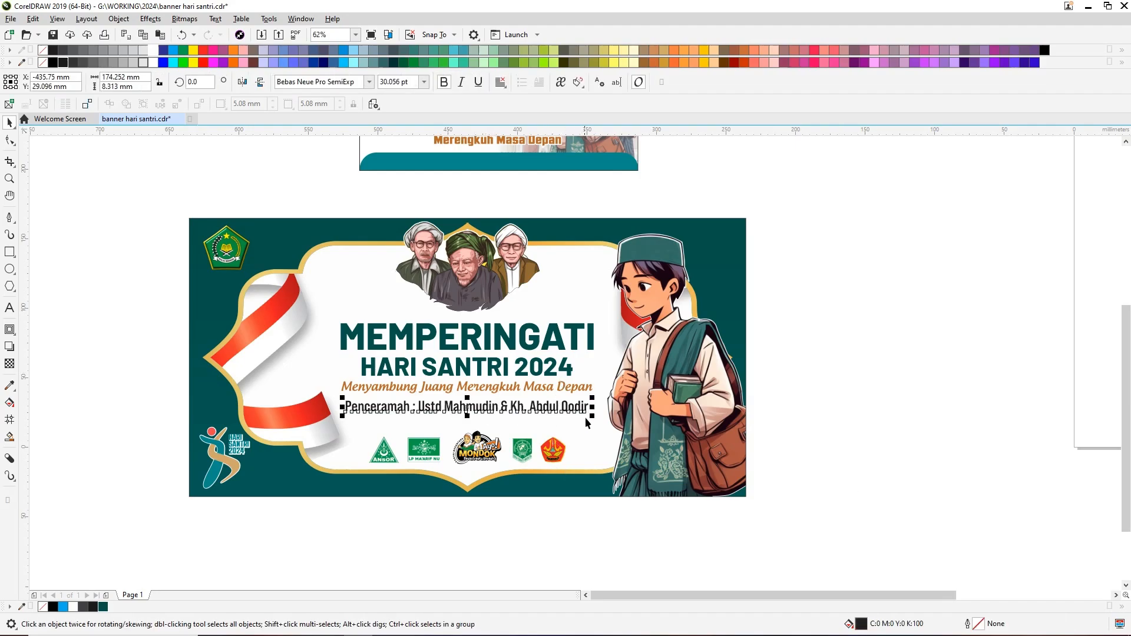
pyautogui.click(203, 63)
pyautogui.moveTo(493, 406); pyautogui.dragTo(446, 428)
# Step: Replace the duplicated line's text with the venue's desa, kecamatan and kabupaten, separated by hyphens
pyautogui.doubleClick(412, 423)
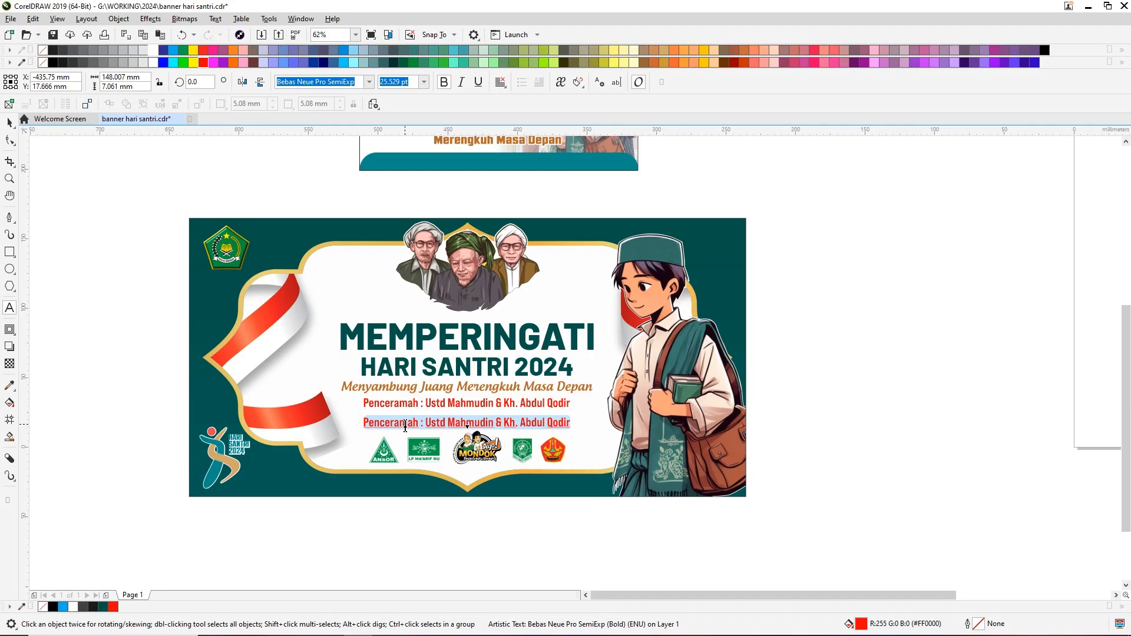
pyautogui.press('Delete')
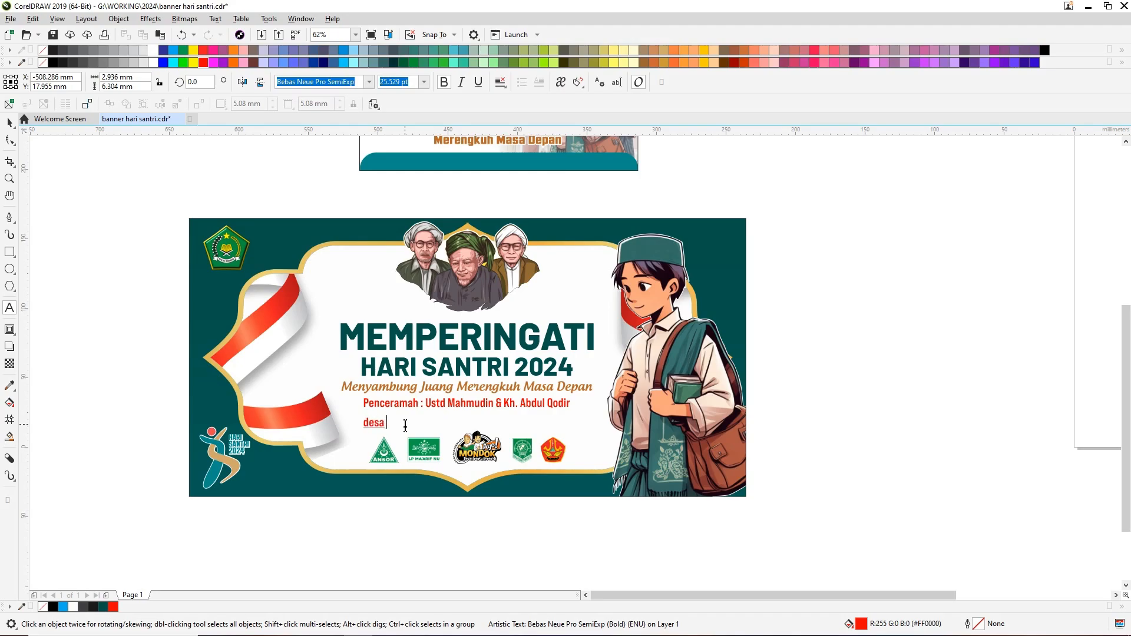
pyautogui.write('desa pondok nongko - kecamatan')
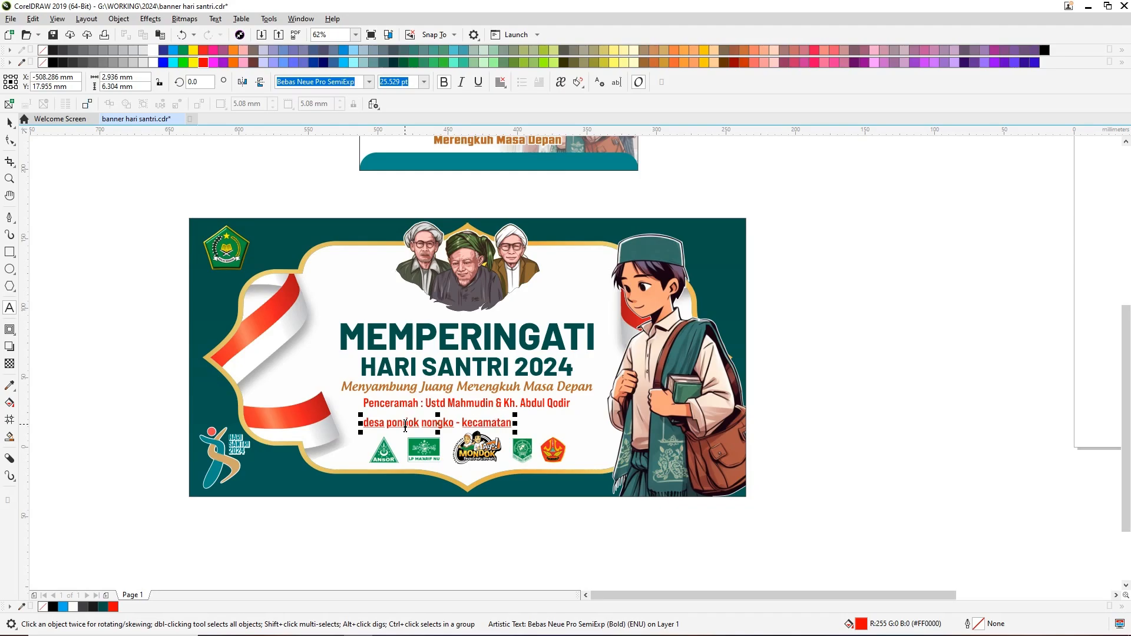
pyautogui.write(' muncar - kabupaten')
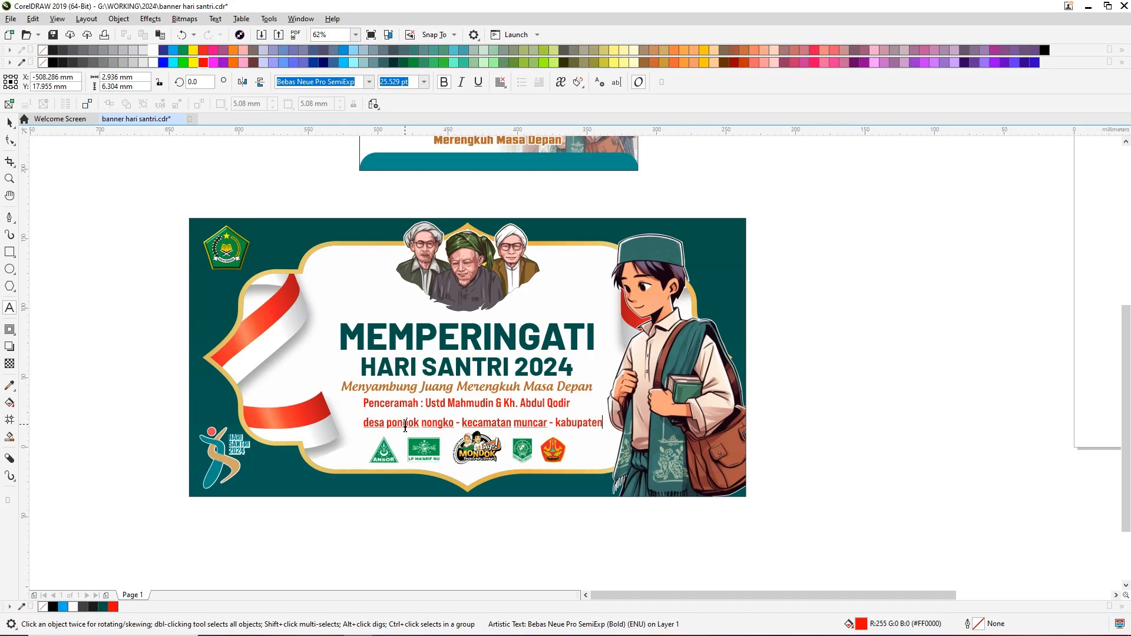
pyautogui.write(' banyuwangi')
pyautogui.click(10, 122)
# Step: Shorten "kecamatan" to "Kec." and "kabupaten" to "Kab." in the venue line
pyautogui.doubleClick(512, 422)
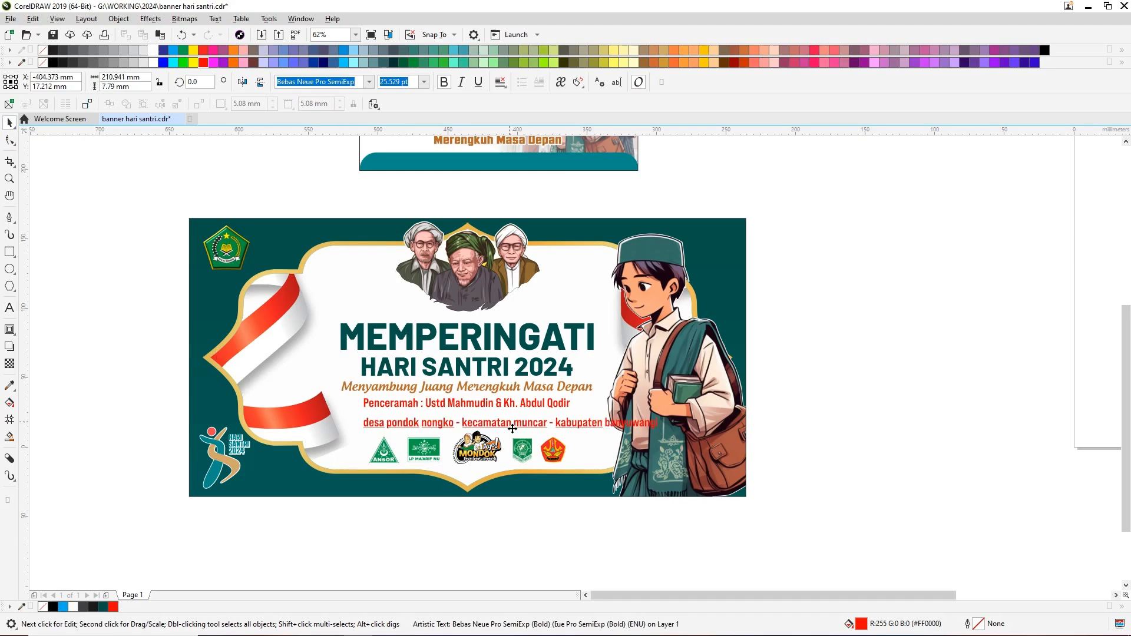
pyautogui.scroll(3, 463, 423)
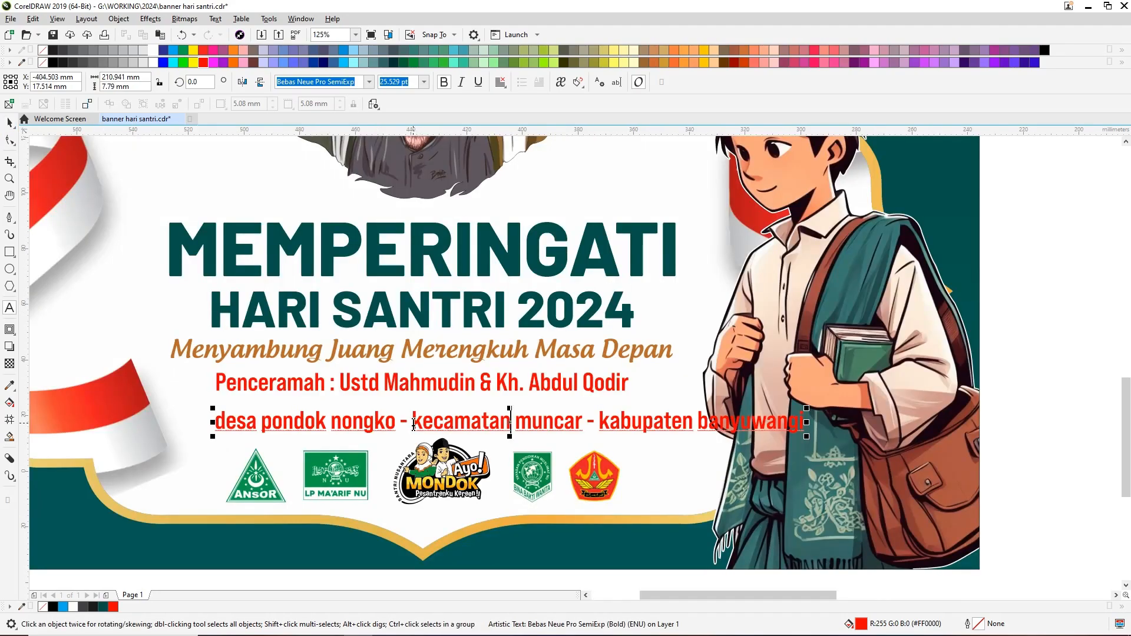
pyautogui.moveTo(415, 424); pyautogui.dragTo(510, 425)
pyautogui.write('Ke')
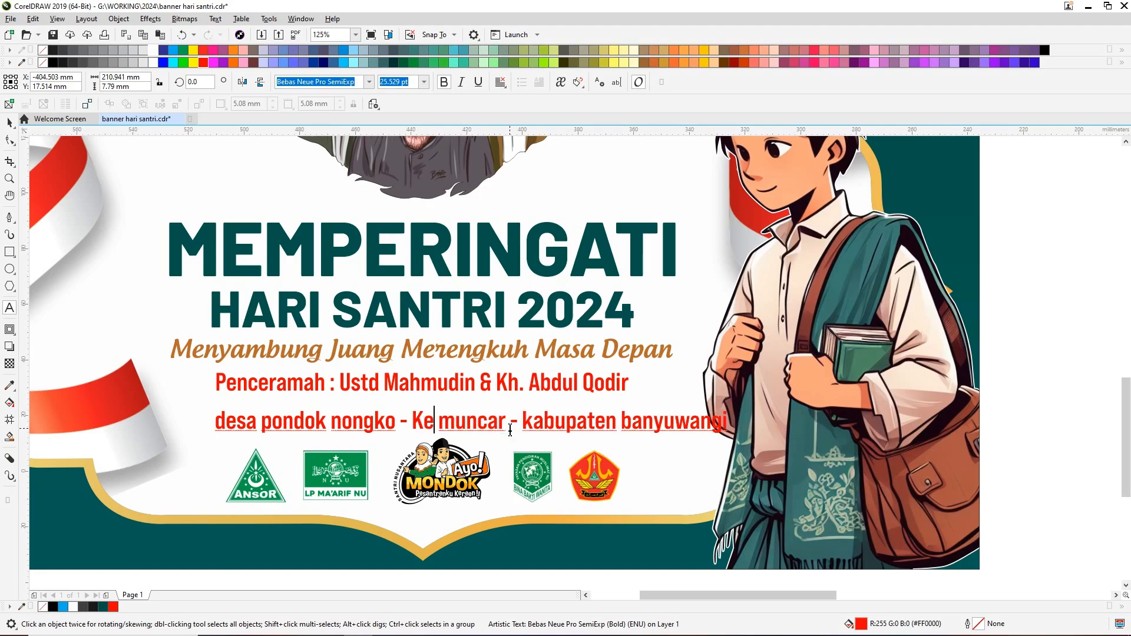
pyautogui.write('c.')
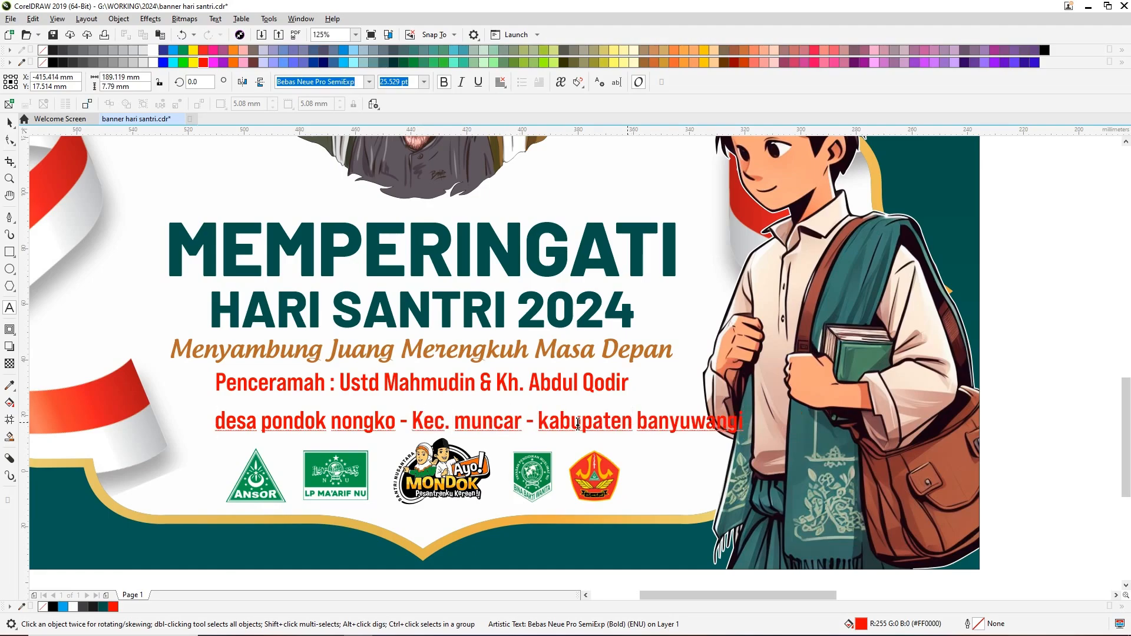
pyautogui.doubleClick(578, 423)
pyautogui.write('Kab.')
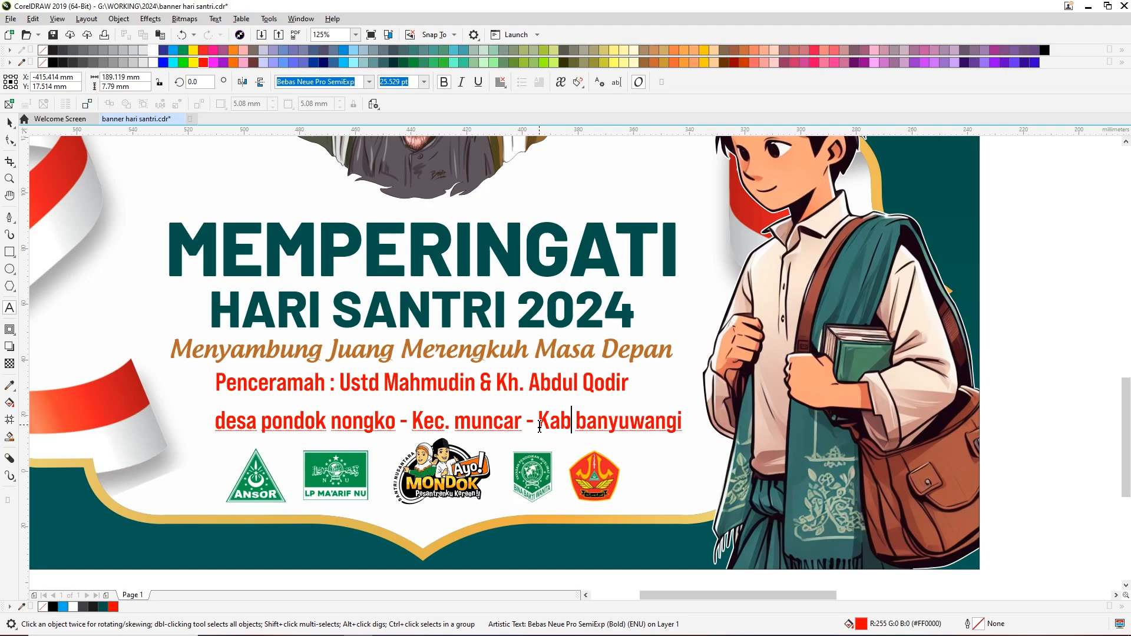
pyautogui.click(10, 122)
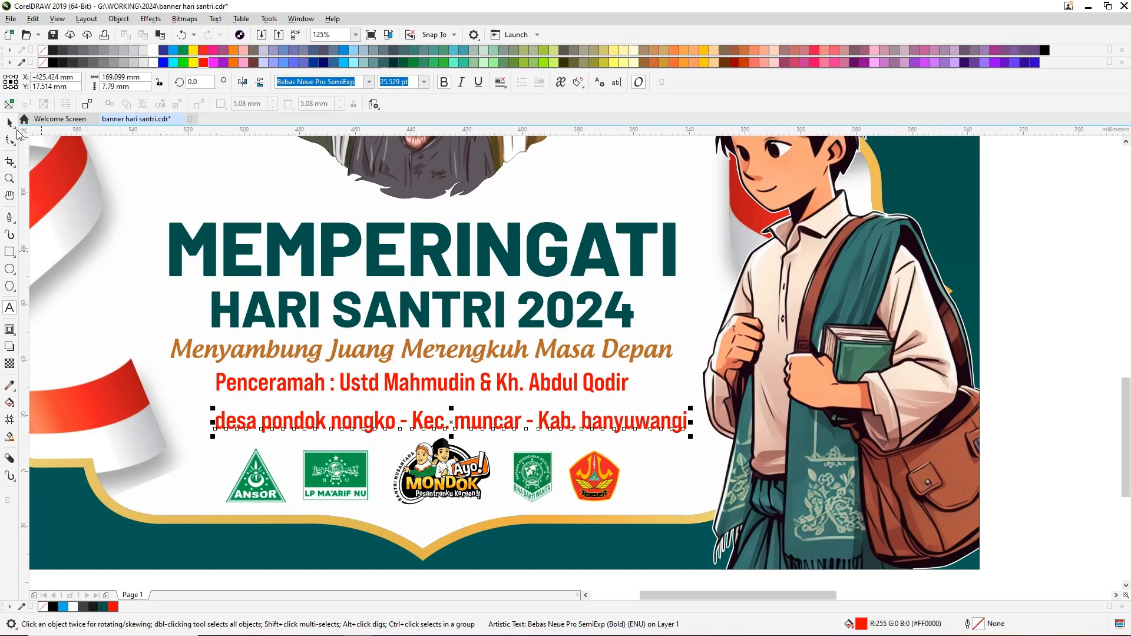
# Step: Convert the venue line above the logo row to Title Case
pyautogui.hotkey('shift', 'F3')
pyautogui.press('Down')
pyautogui.press('Down')
pyautogui.press('Down')
pyautogui.press('Return')
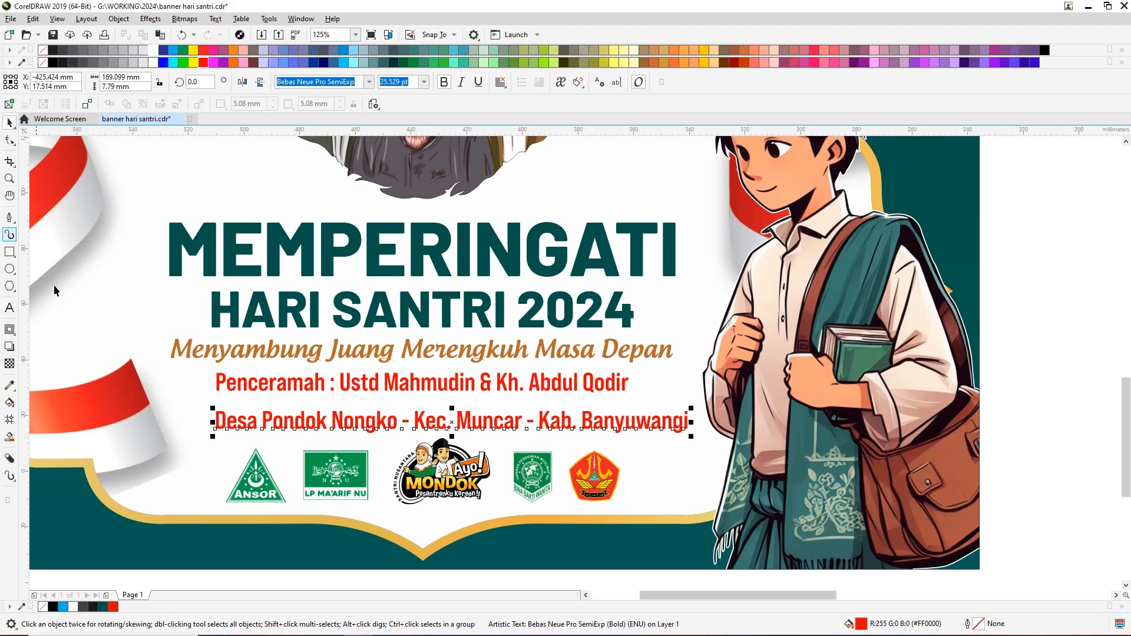
# Step: Recolour the venue line in the banner's dark green and centre it horizontally on the banner
pyautogui.click(102, 607)
pyautogui.keyDown('shift'); pyautogui.click(659, 462); pyautogui.keyUp('shift')
pyautogui.press('c')
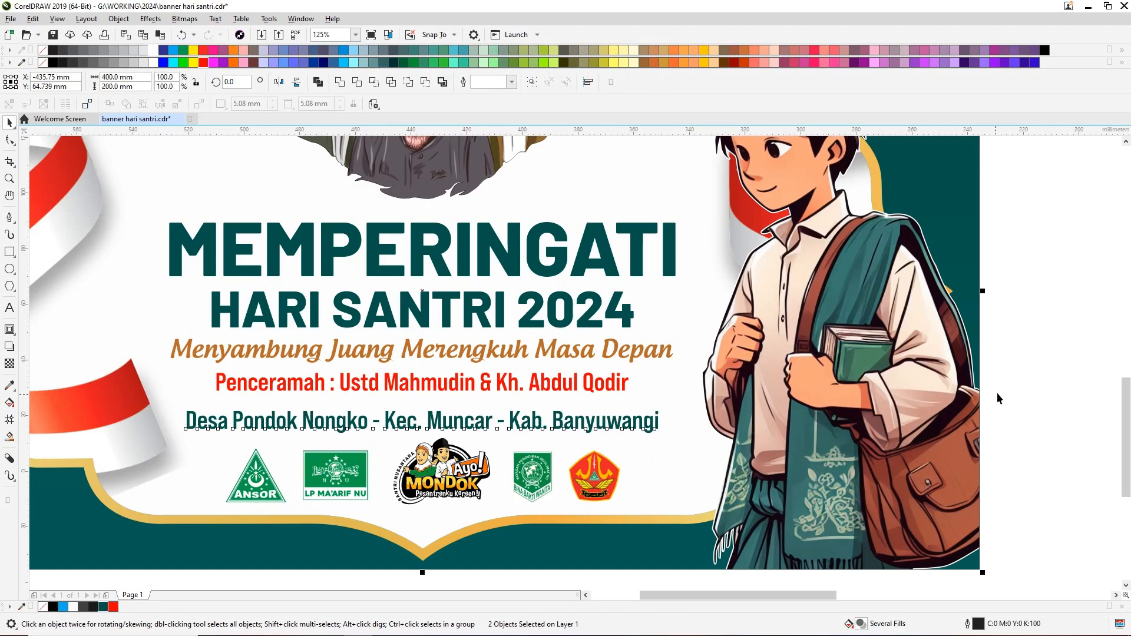
# Step: Convert the speaker line to uppercase and centre it horizontally under the slogan
pyautogui.click(998, 398)
pyautogui.click(501, 381)
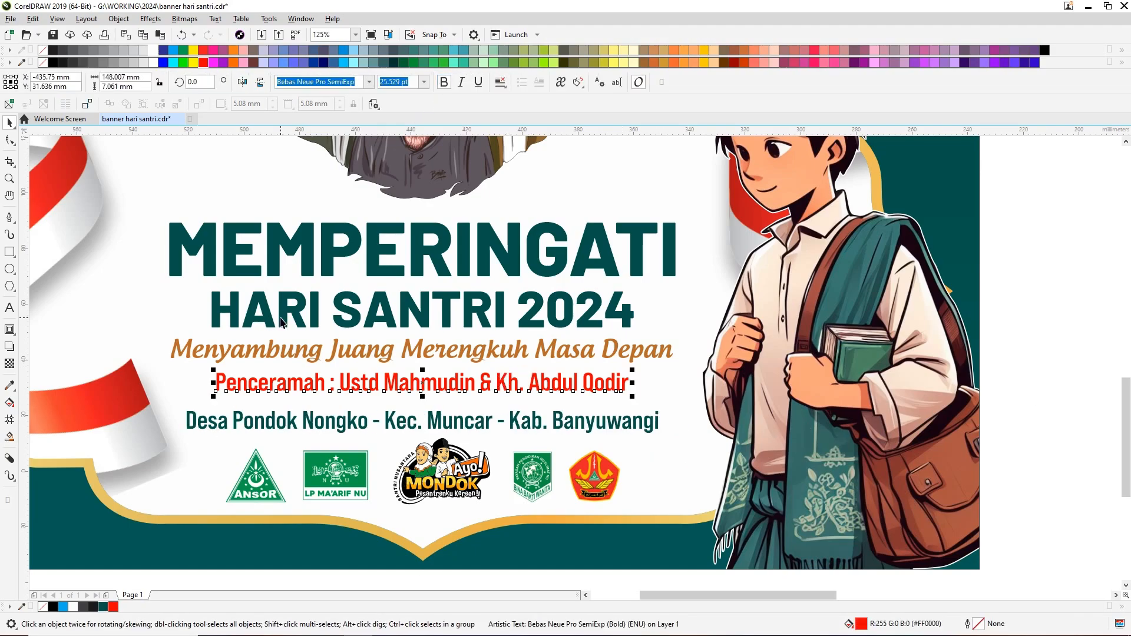
pyautogui.hotkey('shift', 'F3')
pyautogui.press('Down')
pyautogui.press('Down')
pyautogui.press('Return')
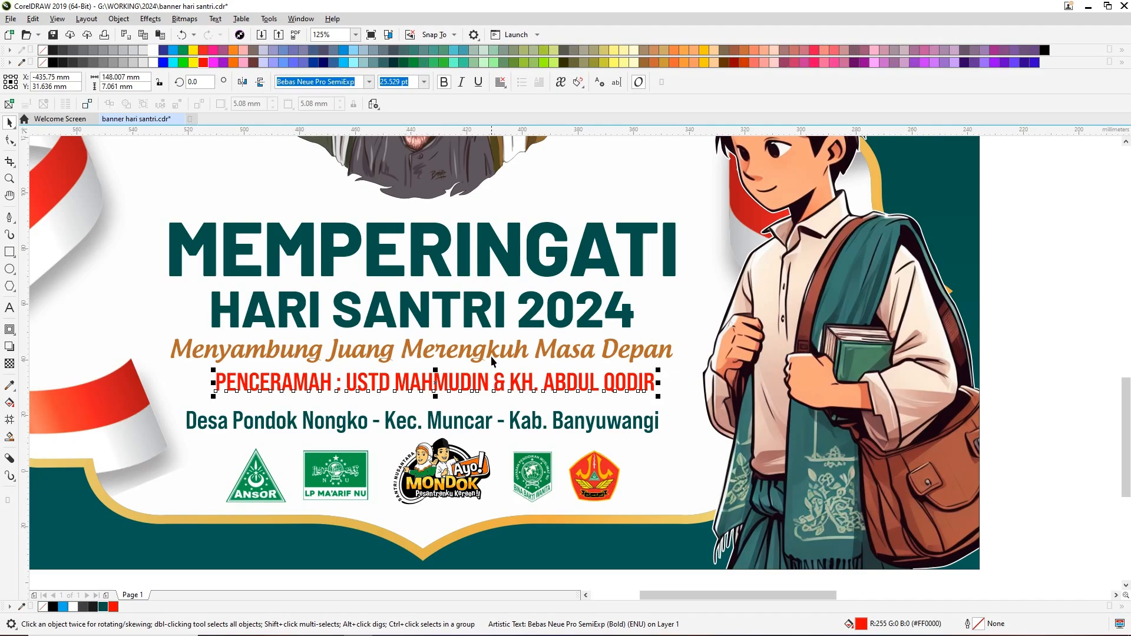
pyautogui.keyDown('shift'); pyautogui.click(493, 353); pyautogui.keyUp('shift')
pyautogui.press('c')
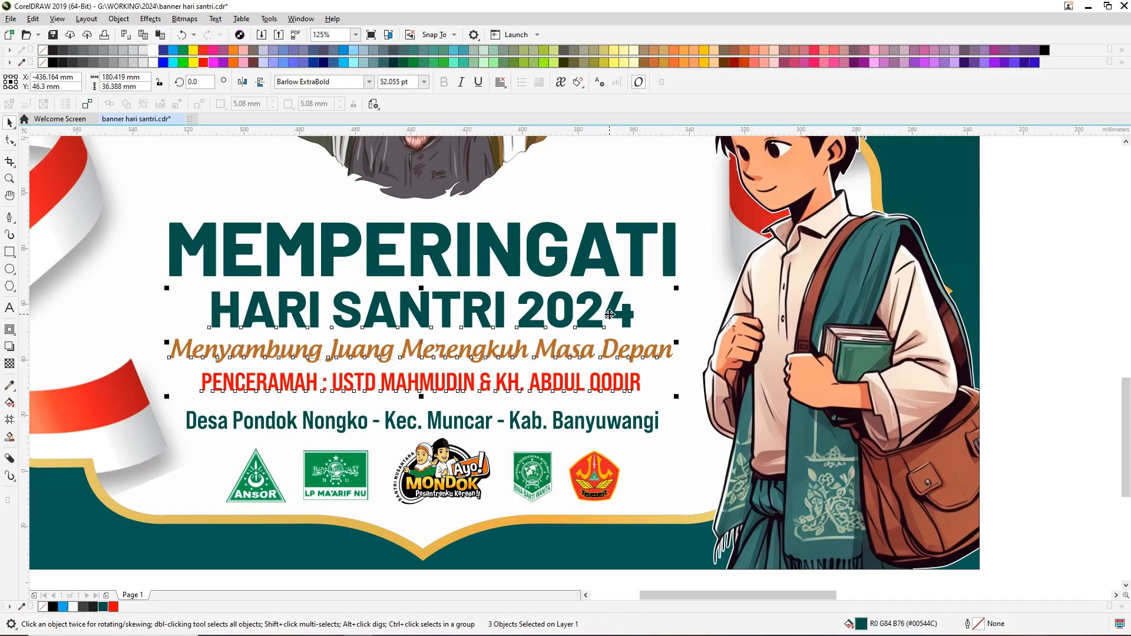
pyautogui.press('Escape')
# Step: Shrink the slogan line to about 130 mm wide and move it up close beneath the heading
pyautogui.click(609, 361)
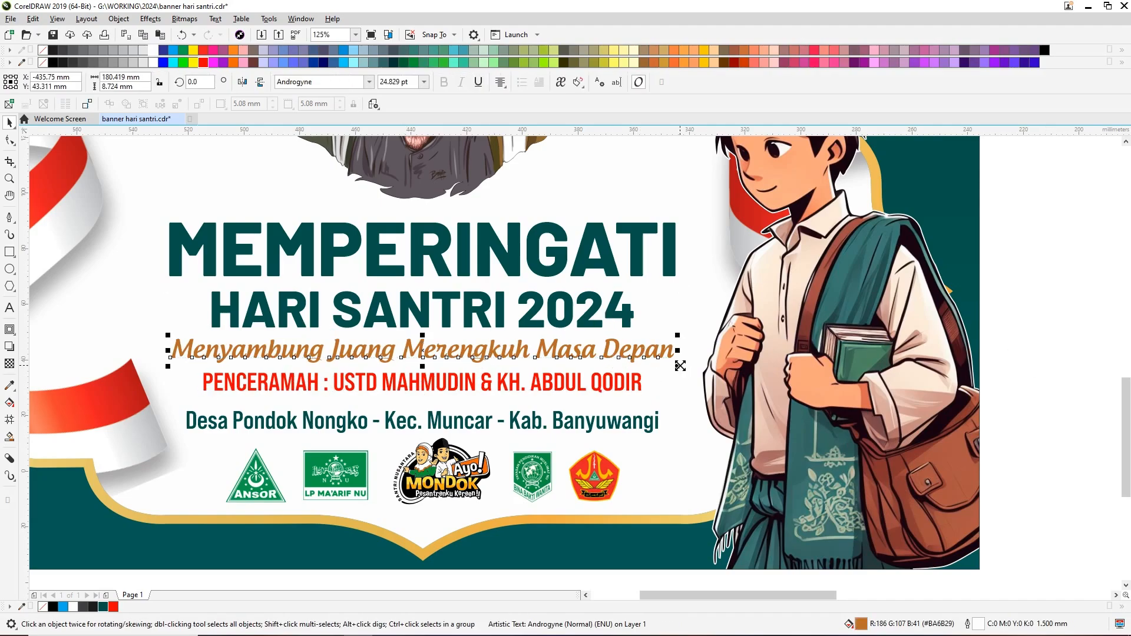
pyautogui.moveTo(680, 366); pyautogui.dragTo(607, 364)
pyautogui.moveTo(500, 352); pyautogui.dragTo(499, 347)
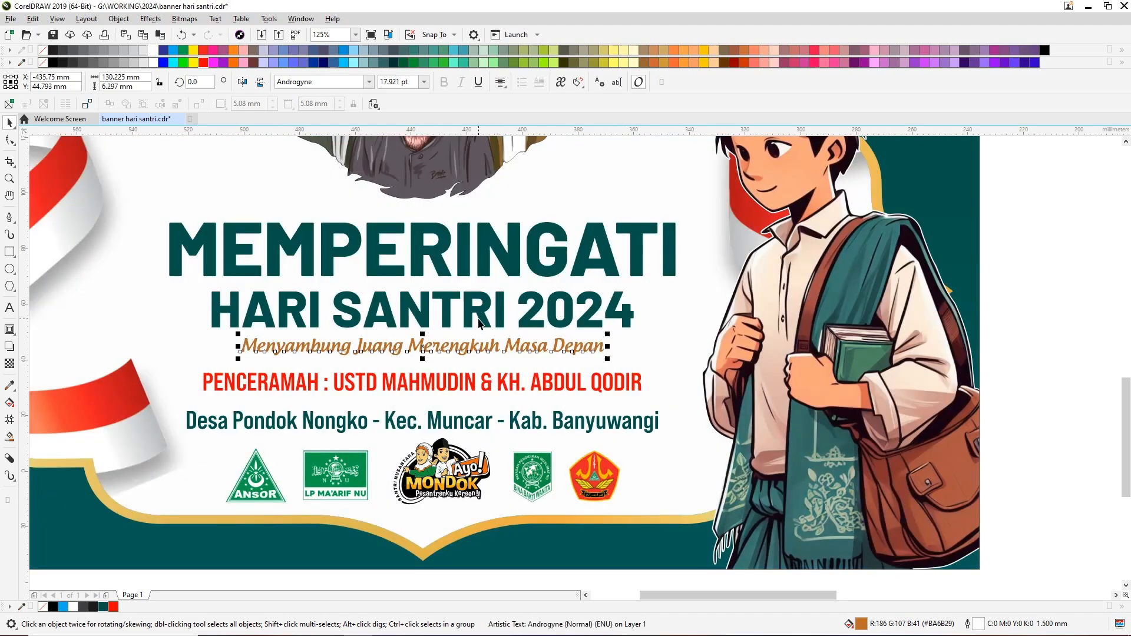
pyautogui.click(1032, 341)
# Step: Draw a rectangle about 171 × 13 mm around the speaker line, with fully rounded ends and the banner's dark green fill
pyautogui.click(9, 252)
pyautogui.moveTo(187, 365); pyautogui.dragTo(663, 401)
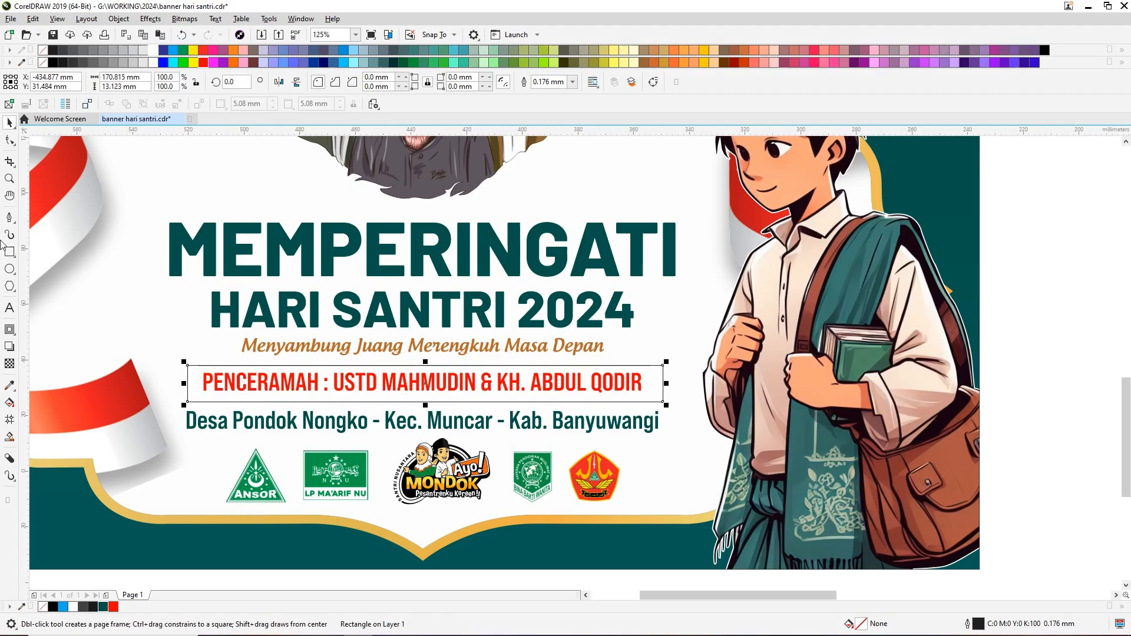
pyautogui.click(10, 140)
pyautogui.moveTo(188, 367); pyautogui.dragTo(215, 368)
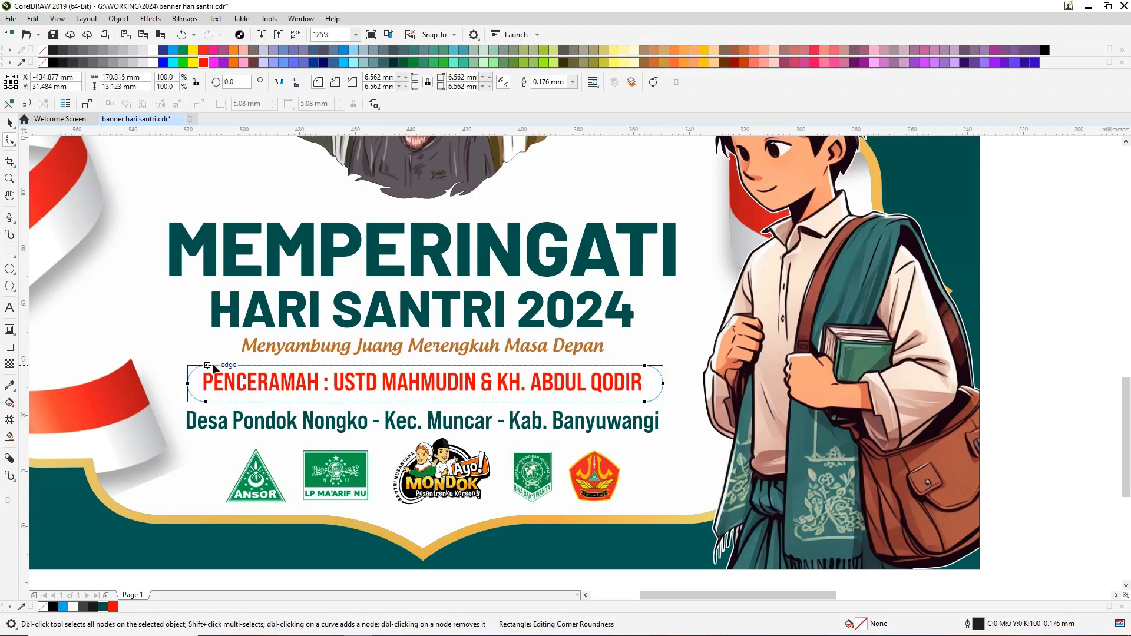
pyautogui.press('space')
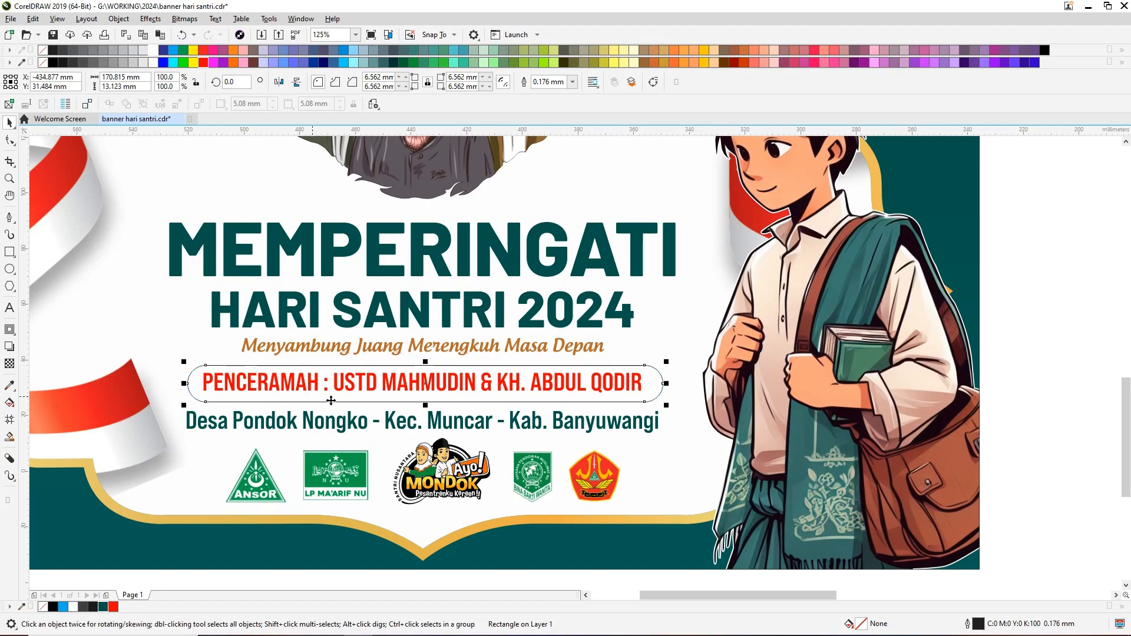
pyautogui.click(103, 607)
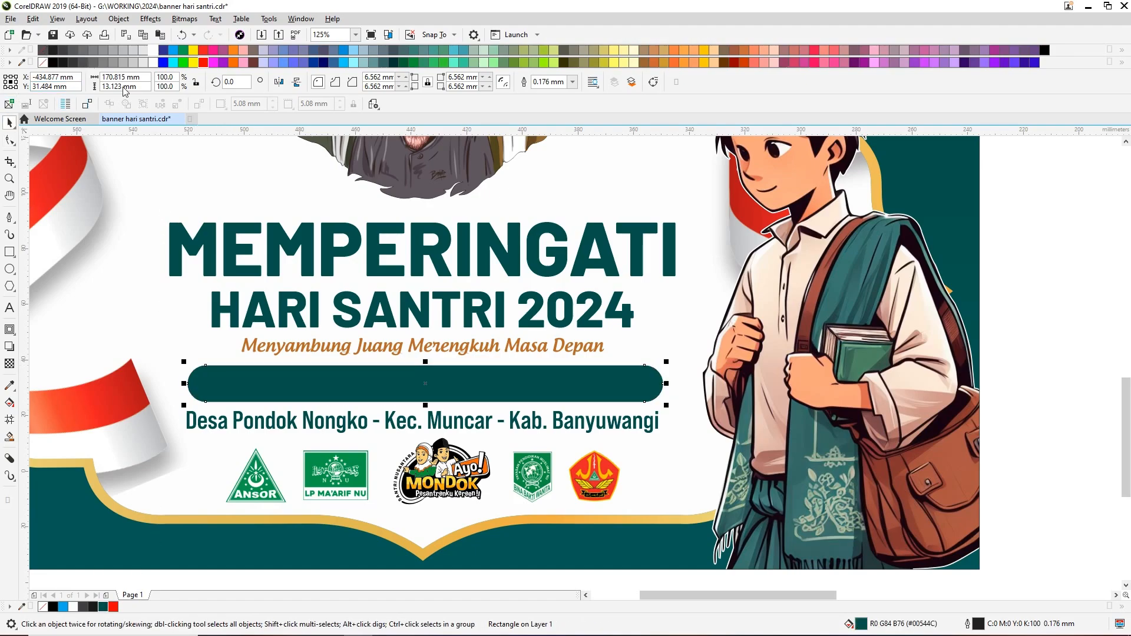
# Step: Combine the green rounded bar with the speaker line to cut out its lettering, and centre the bar on the venue line
pyautogui.moveTo(1032, 361); pyautogui.dragTo(192, 410)
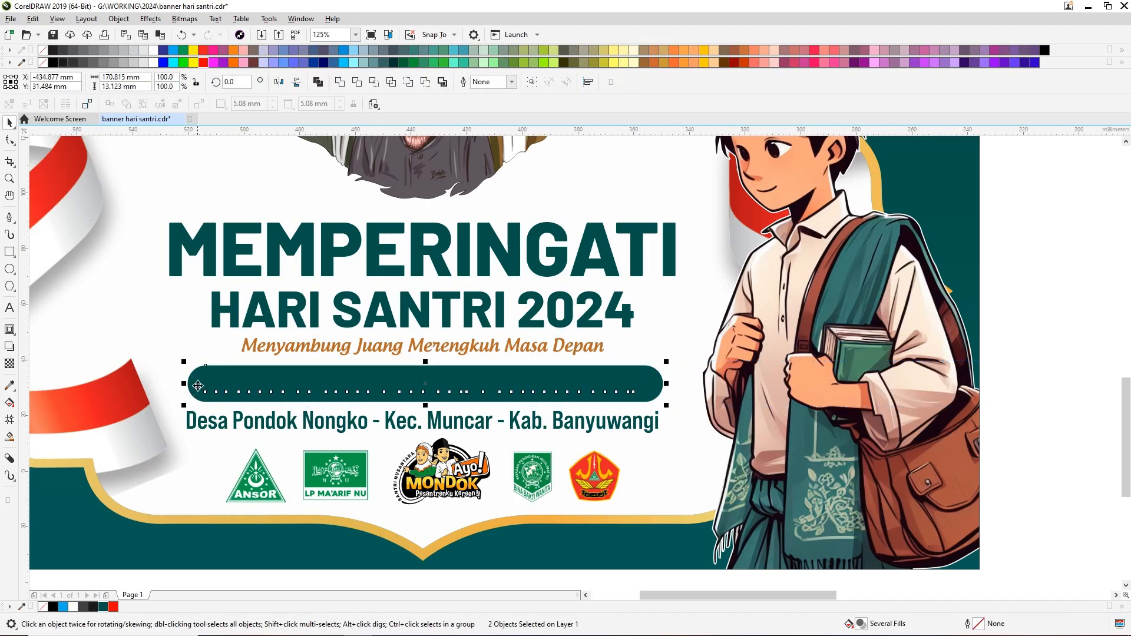
pyautogui.click(318, 82)
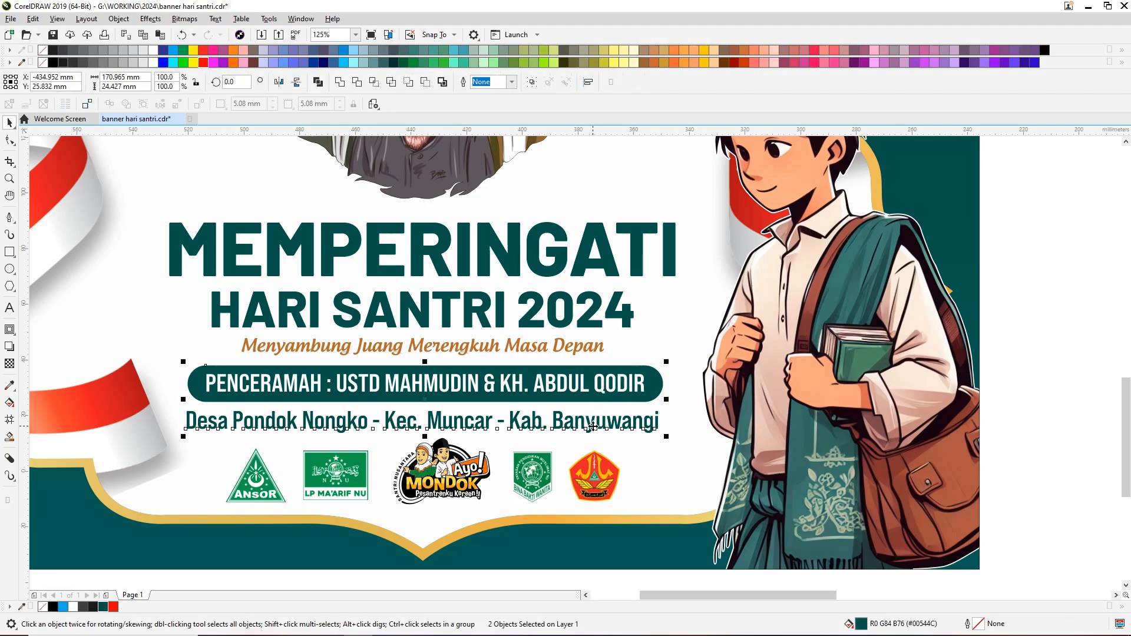
pyautogui.press('Escape')
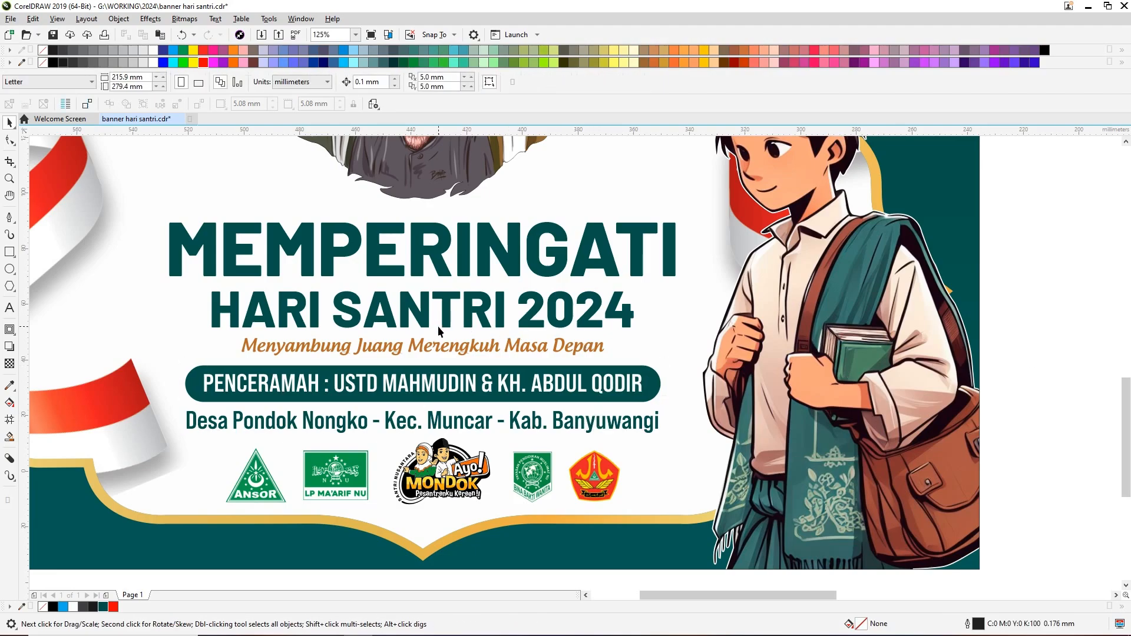
# Step: Slightly enlarge the pentagonal green logo in the banner's upper-left corner
pyautogui.scroll(-2, 437, 327)
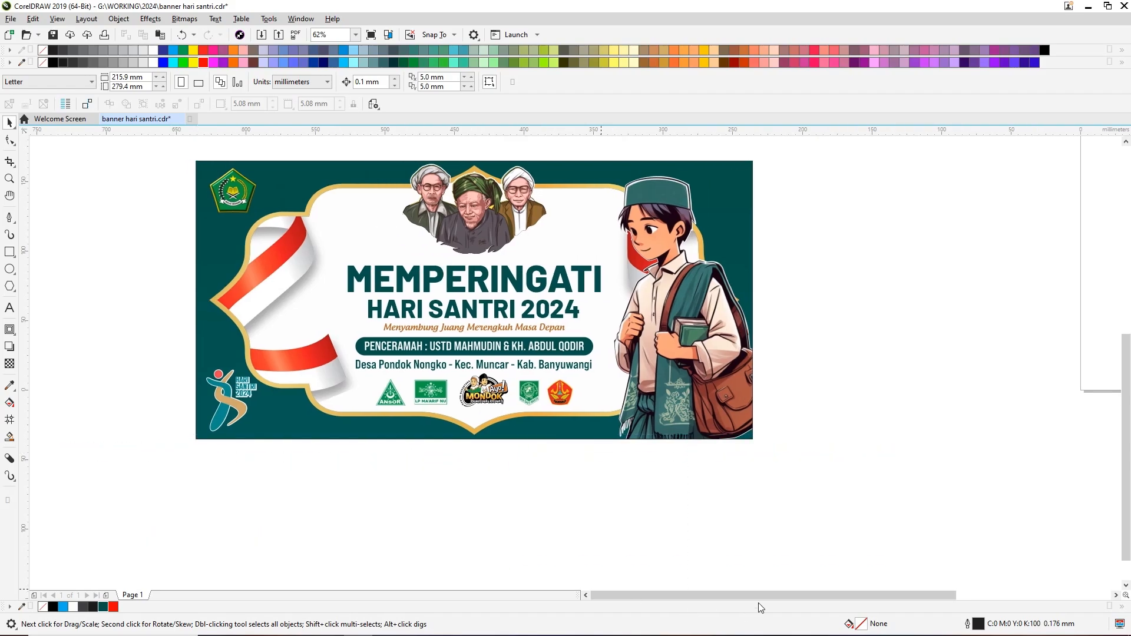
pyautogui.click(276, 187)
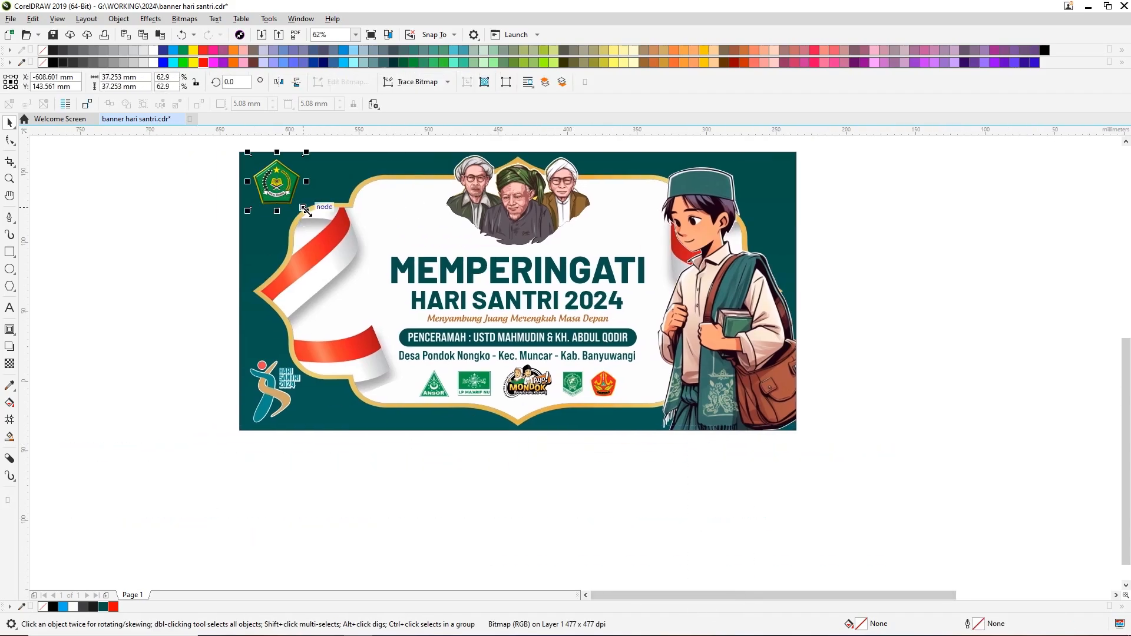
pyautogui.moveTo(303, 208); pyautogui.dragTo(312, 217)
pyautogui.click(162, 253)
pyautogui.scroll(2, 465, 286)
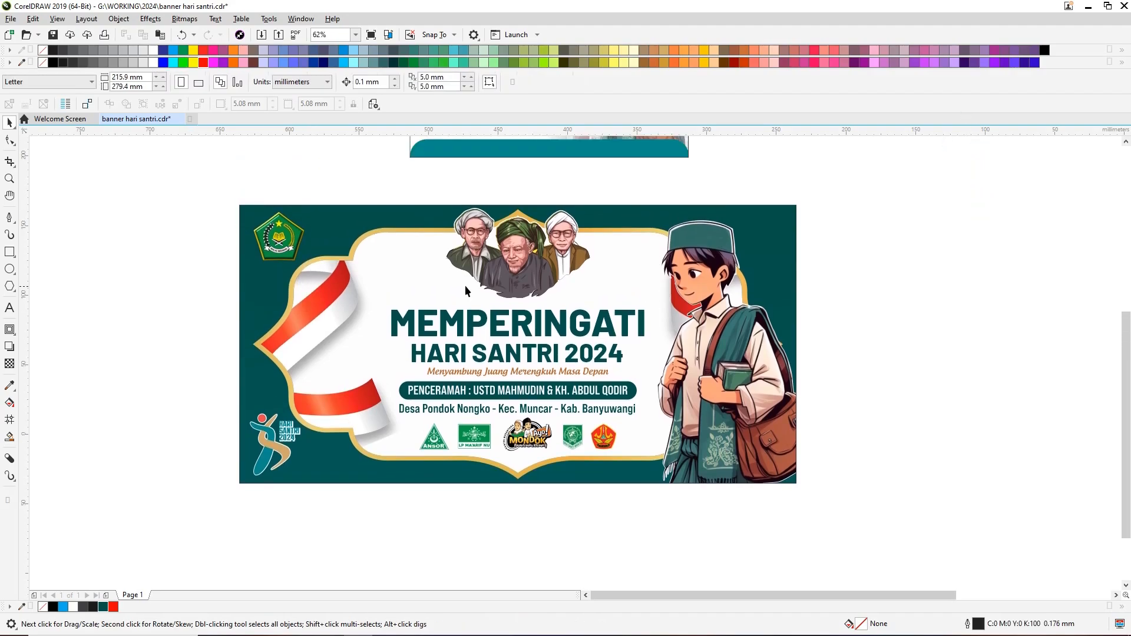
pyautogui.scroll(-2, 466, 287)
pyautogui.scroll(1, 646, 247)
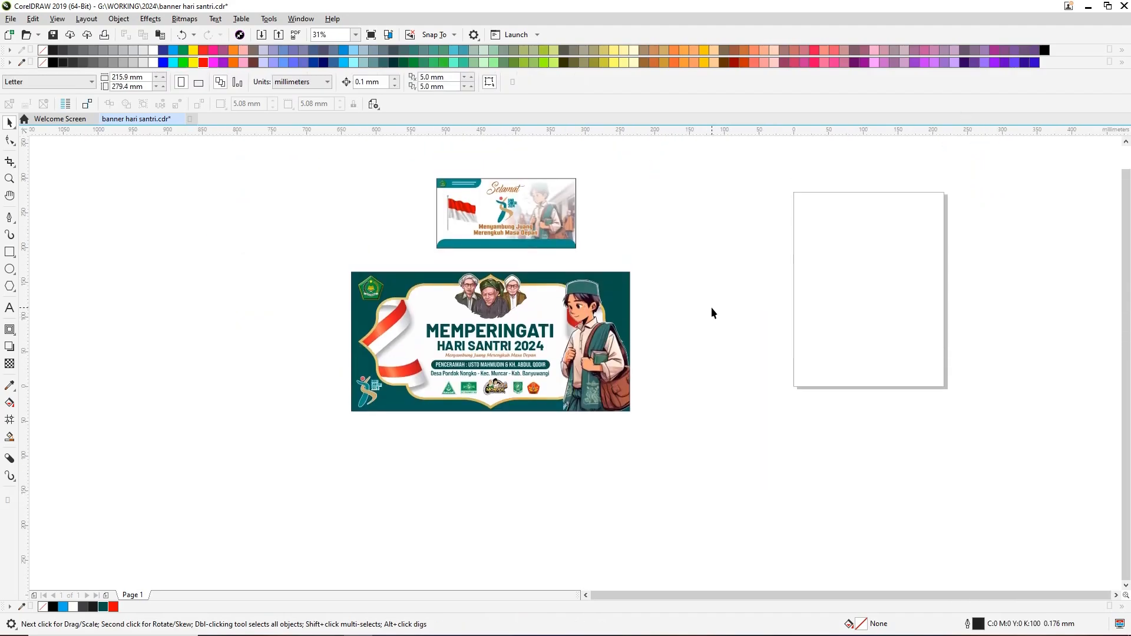